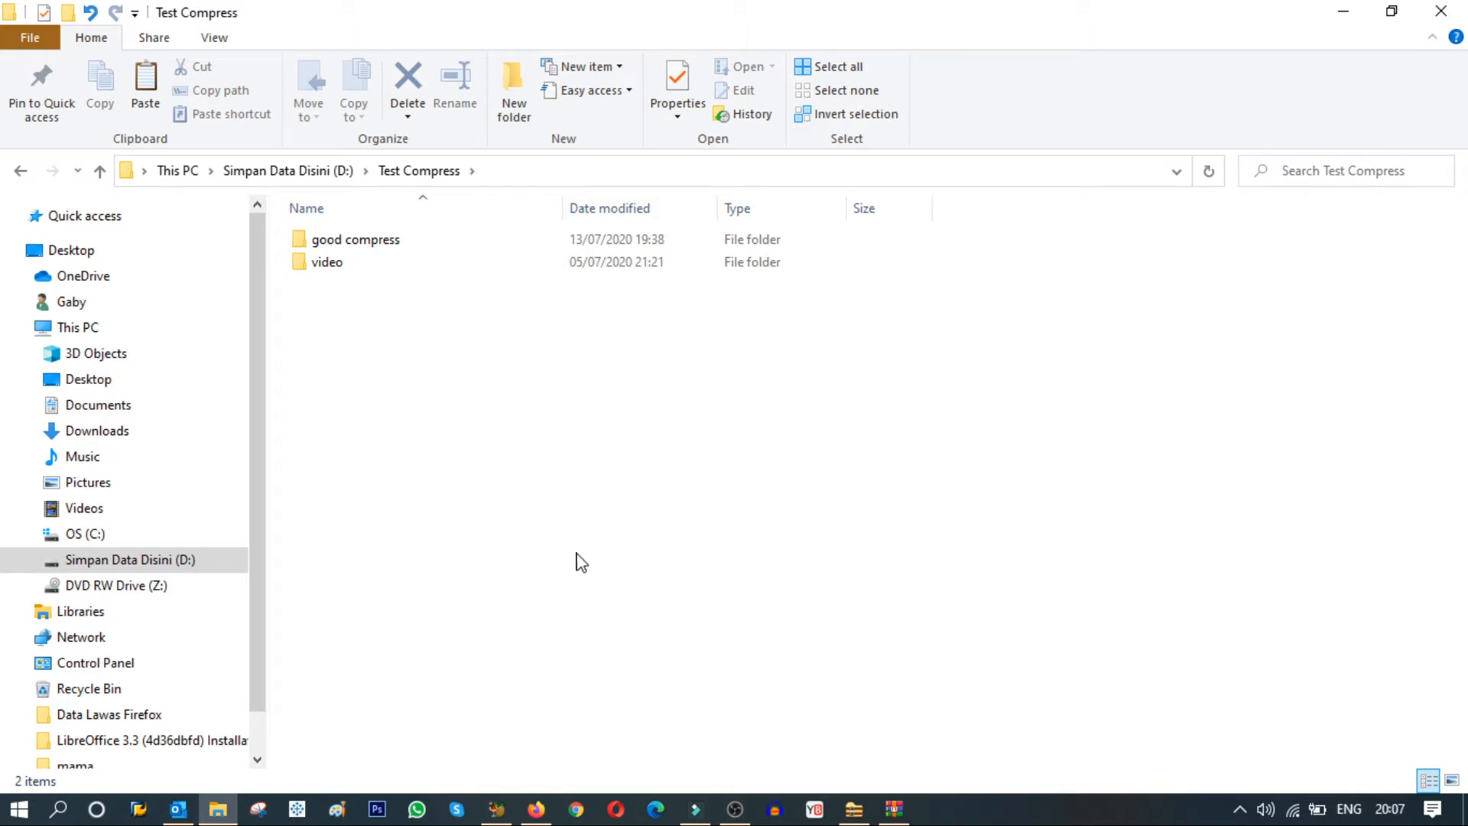
Switch to WinRAR and FreeArc in turn to view each program's main window.
click(593, 585)
click(891, 807)
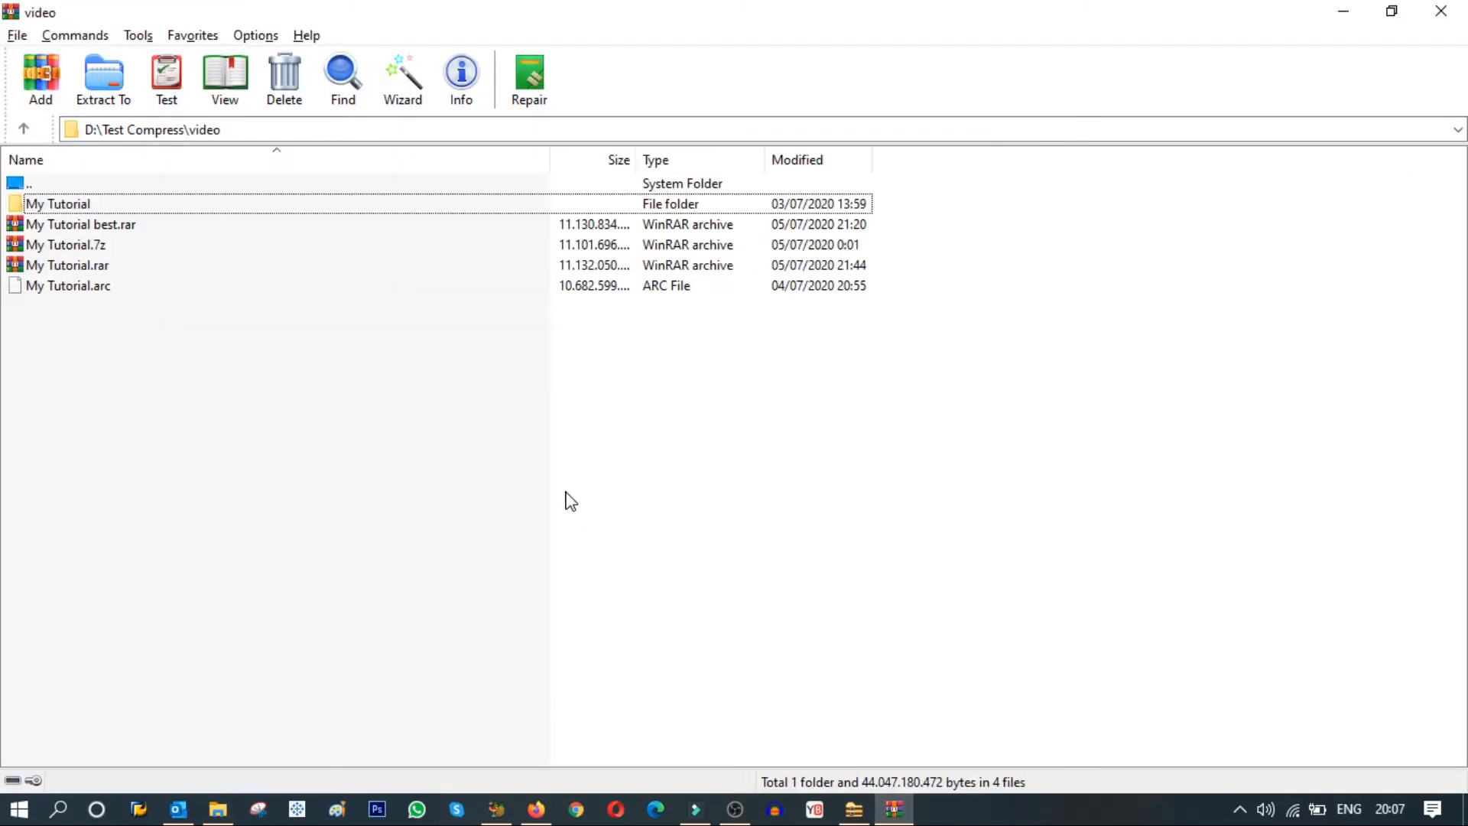
click(854, 809)
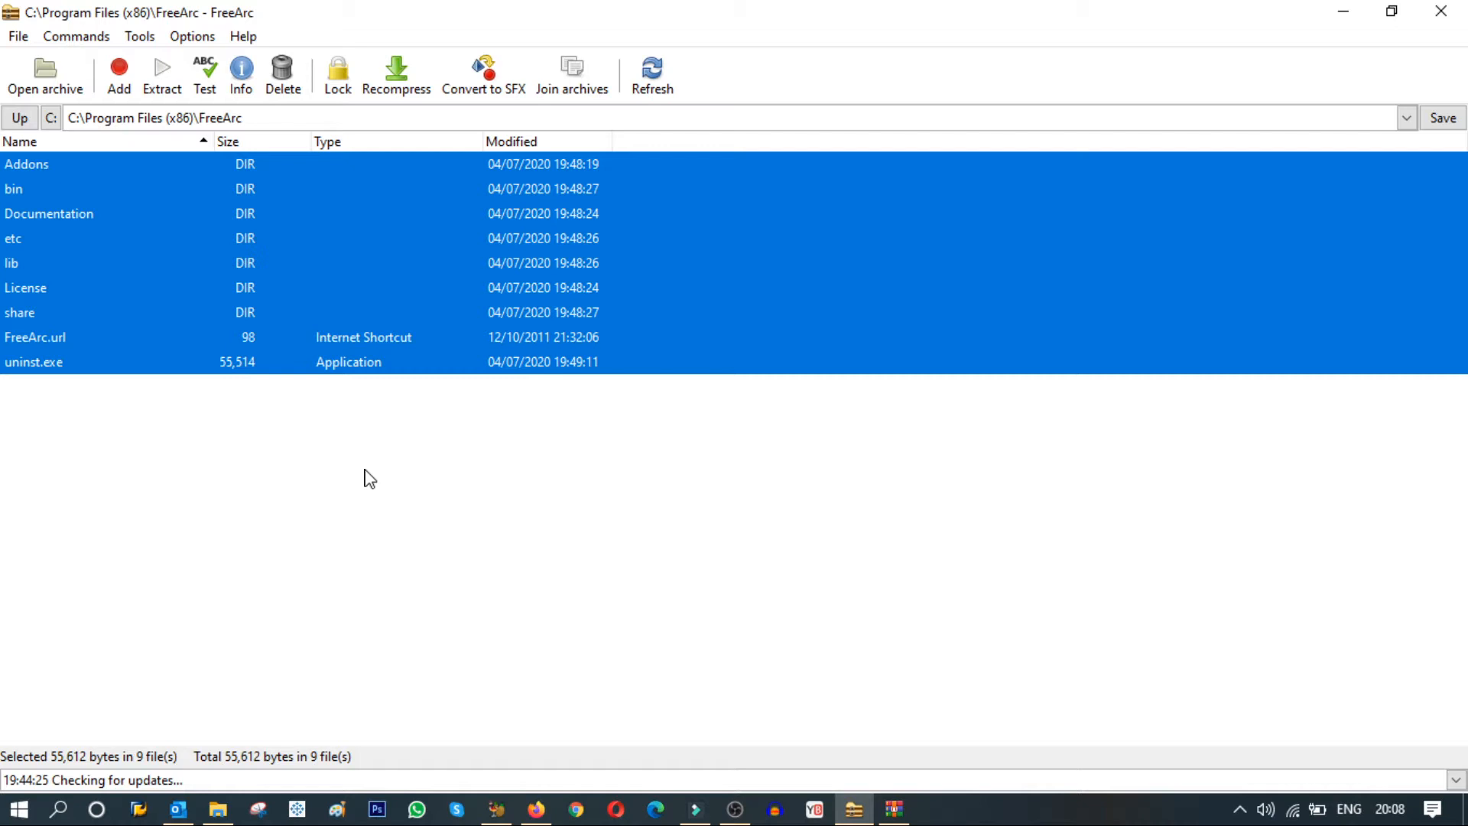
key(alt+Tab)
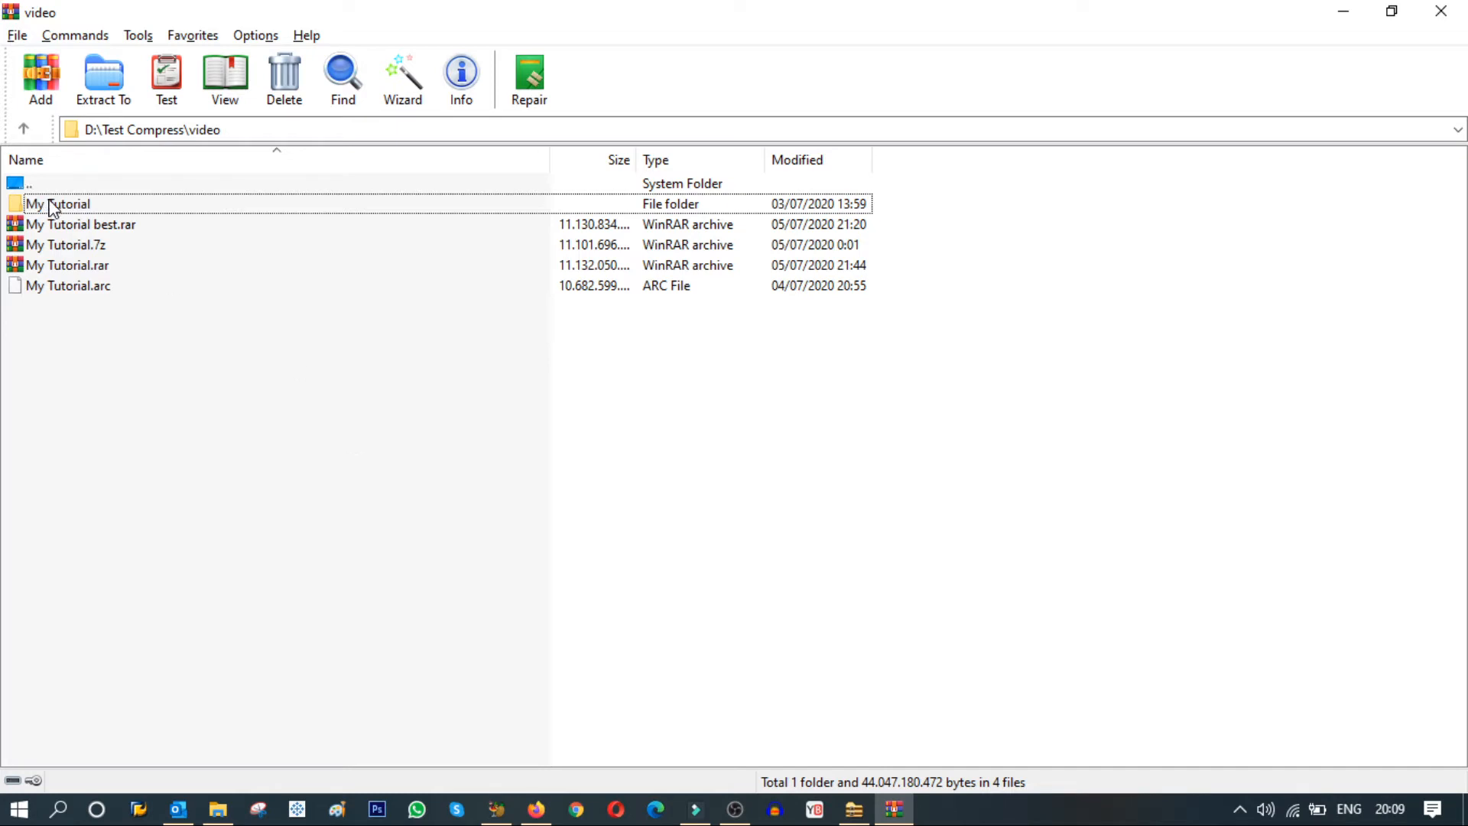
In File Explorer, open the video folder and start adding its My Tutorial folder to a WinRAR archive.
click(218, 809)
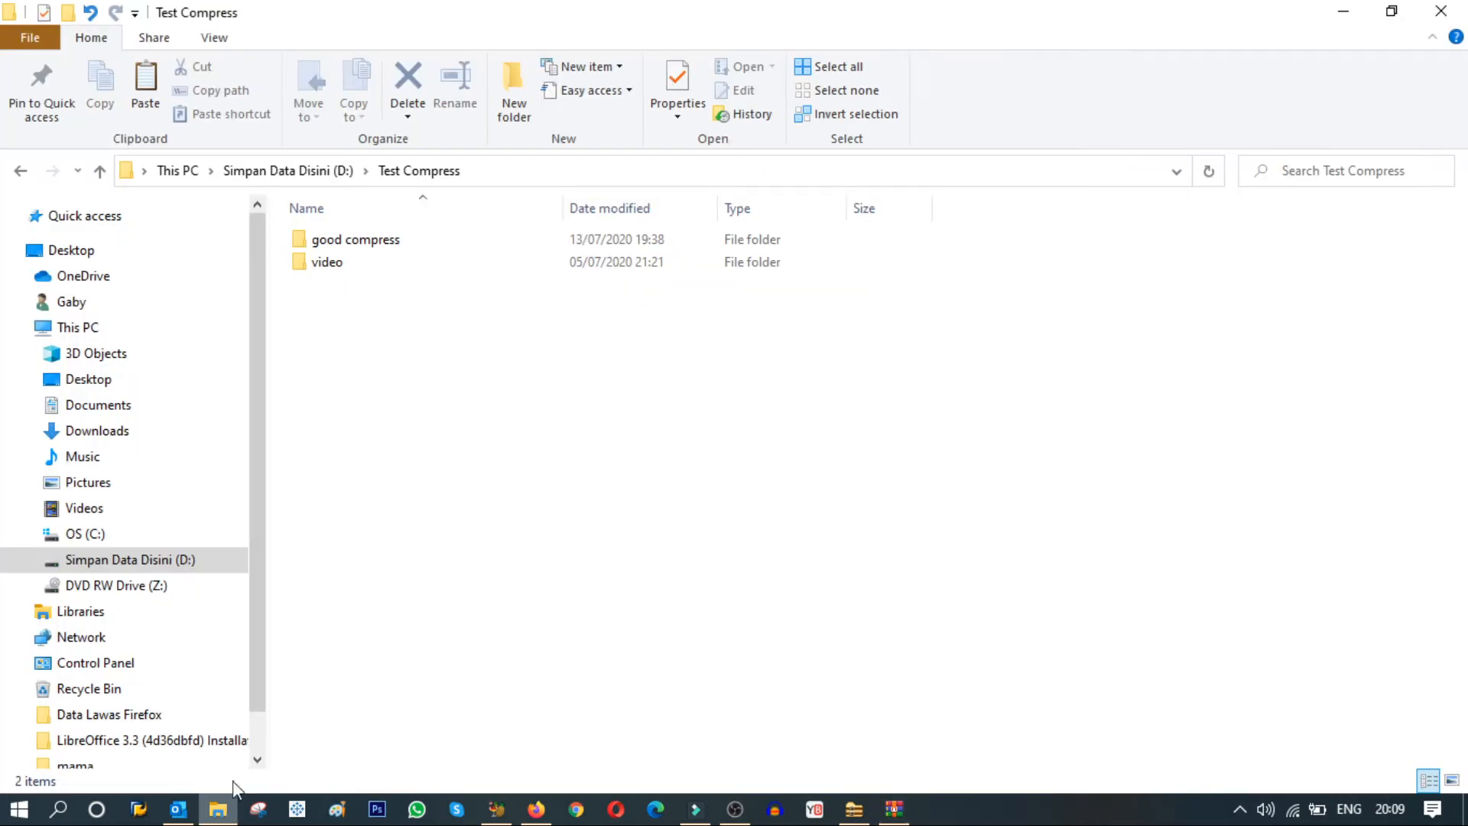
double_click(342, 262)
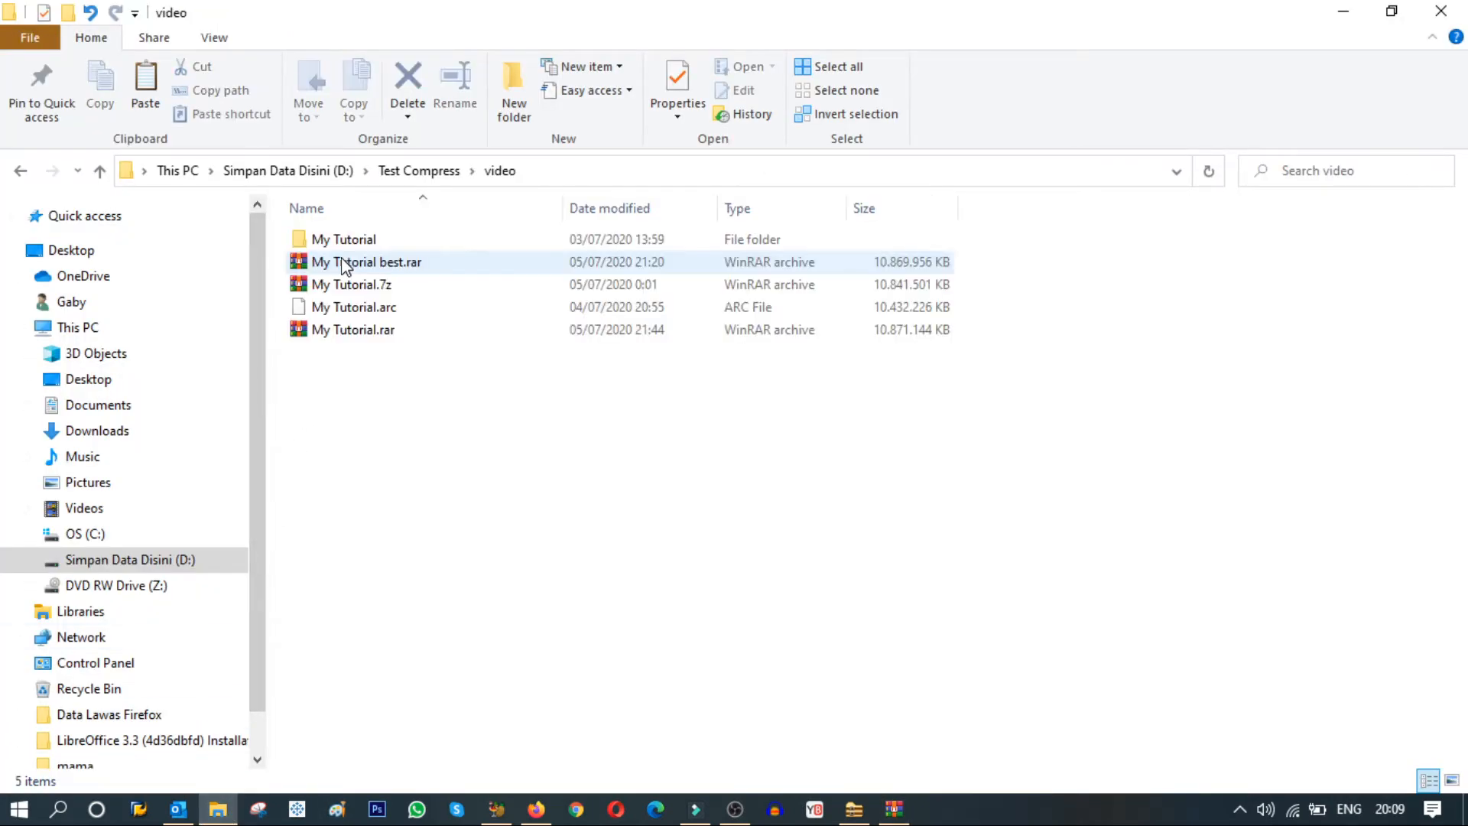
mouse_move(349, 238)
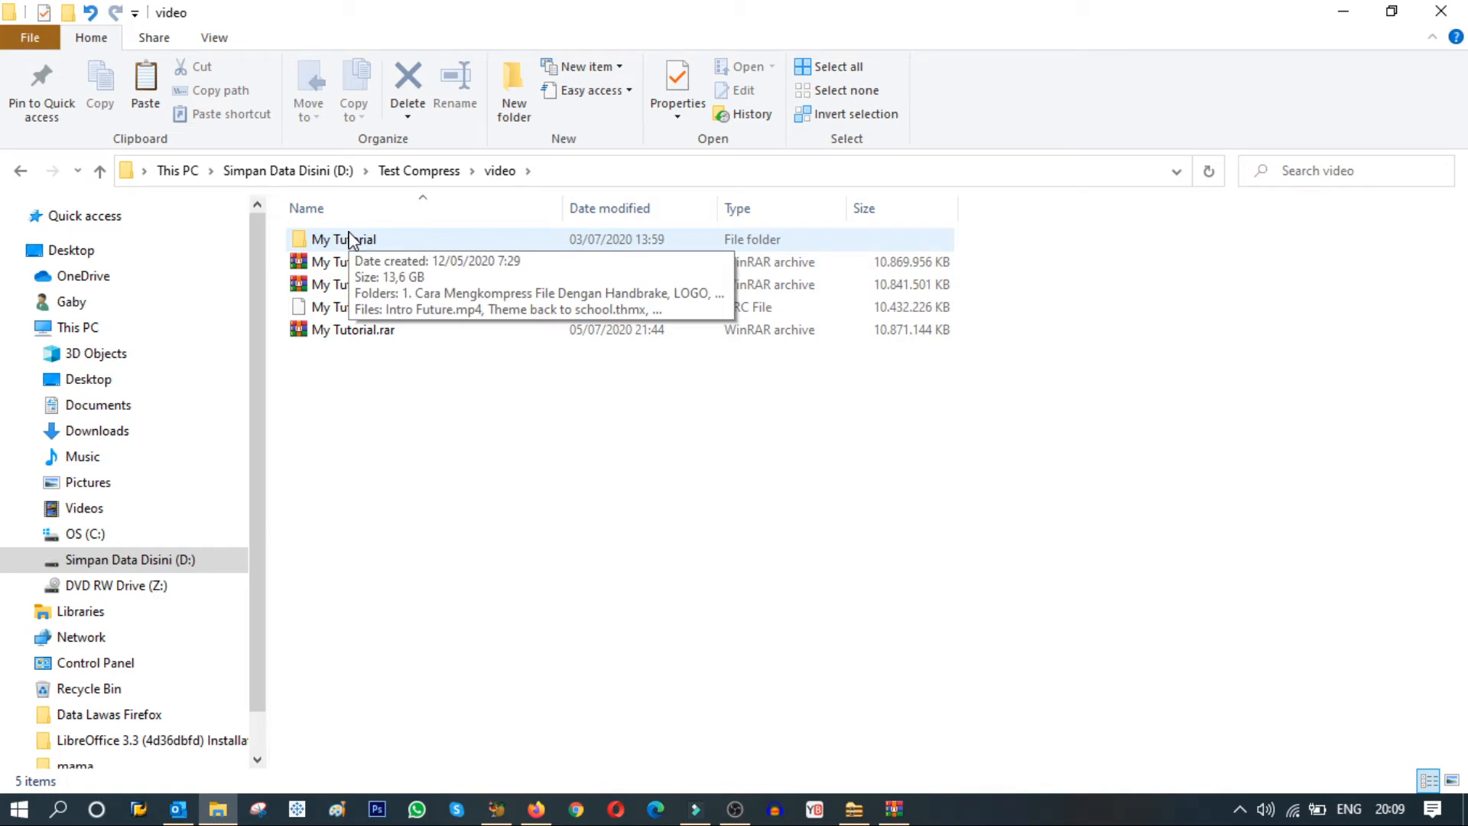
right_click(349, 238)
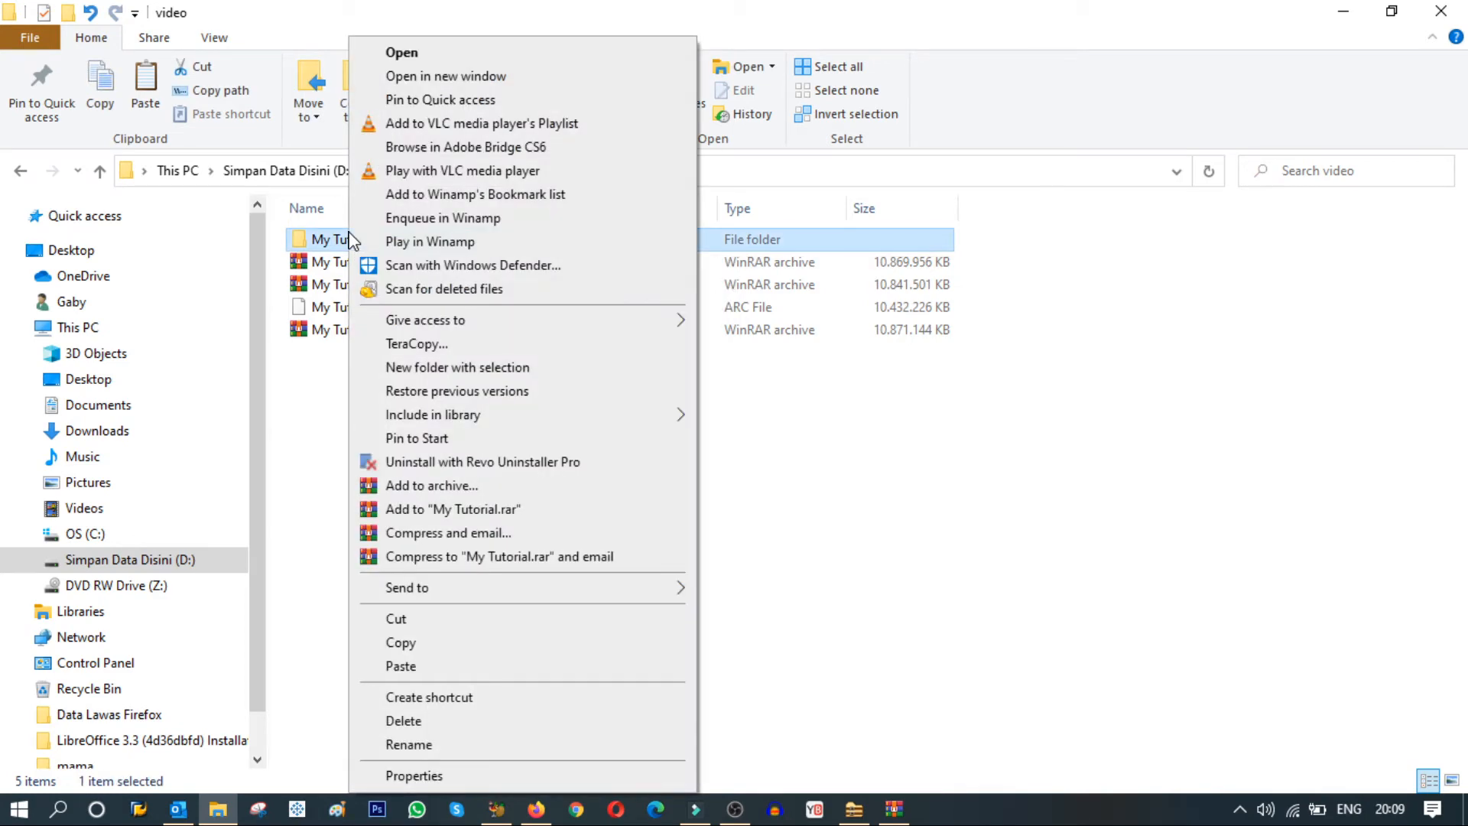
click(433, 487)
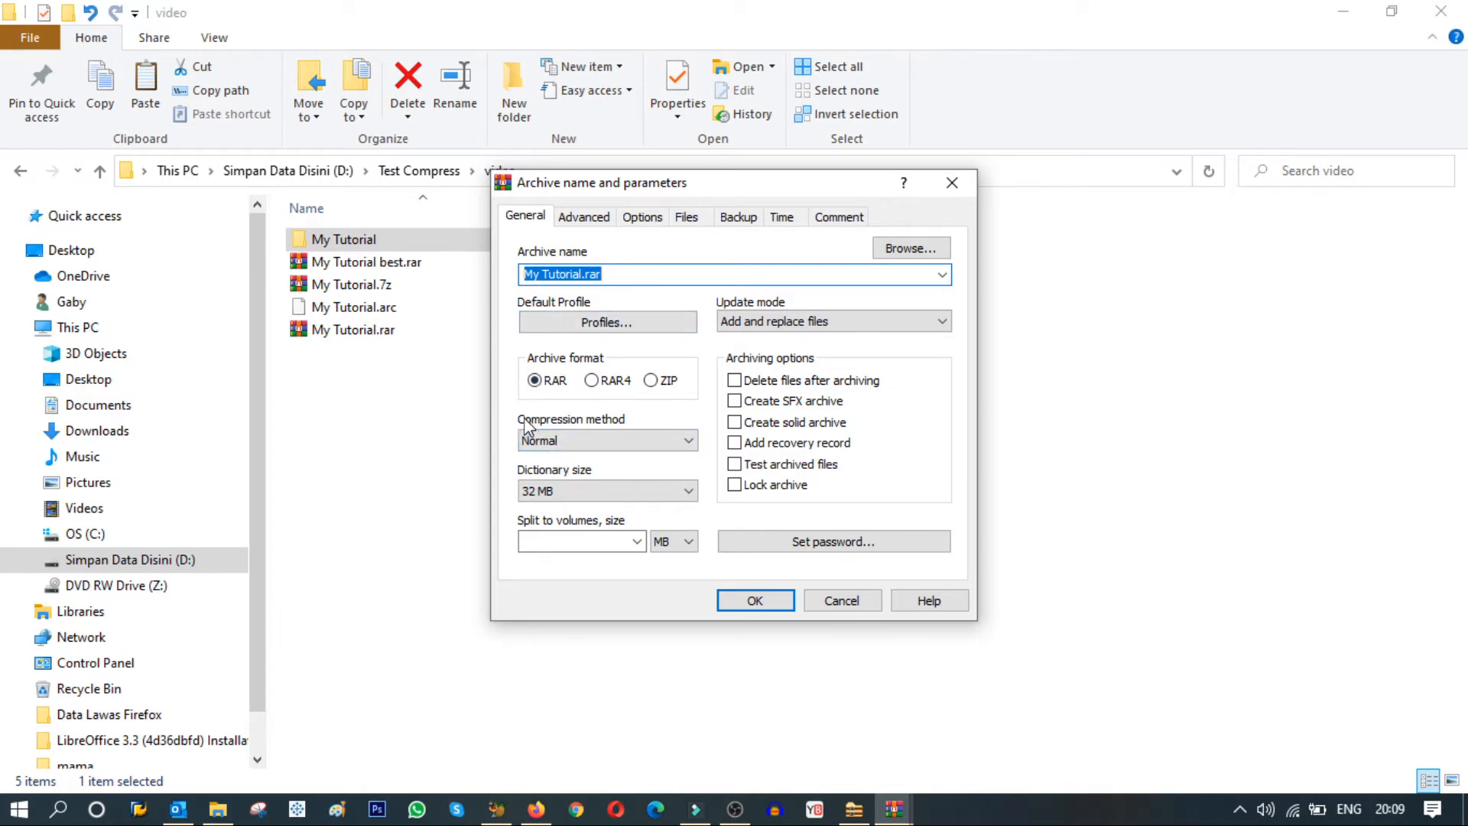
Set the archive's compression method to Best and enable the lock archive and solid archive options.
click(589, 441)
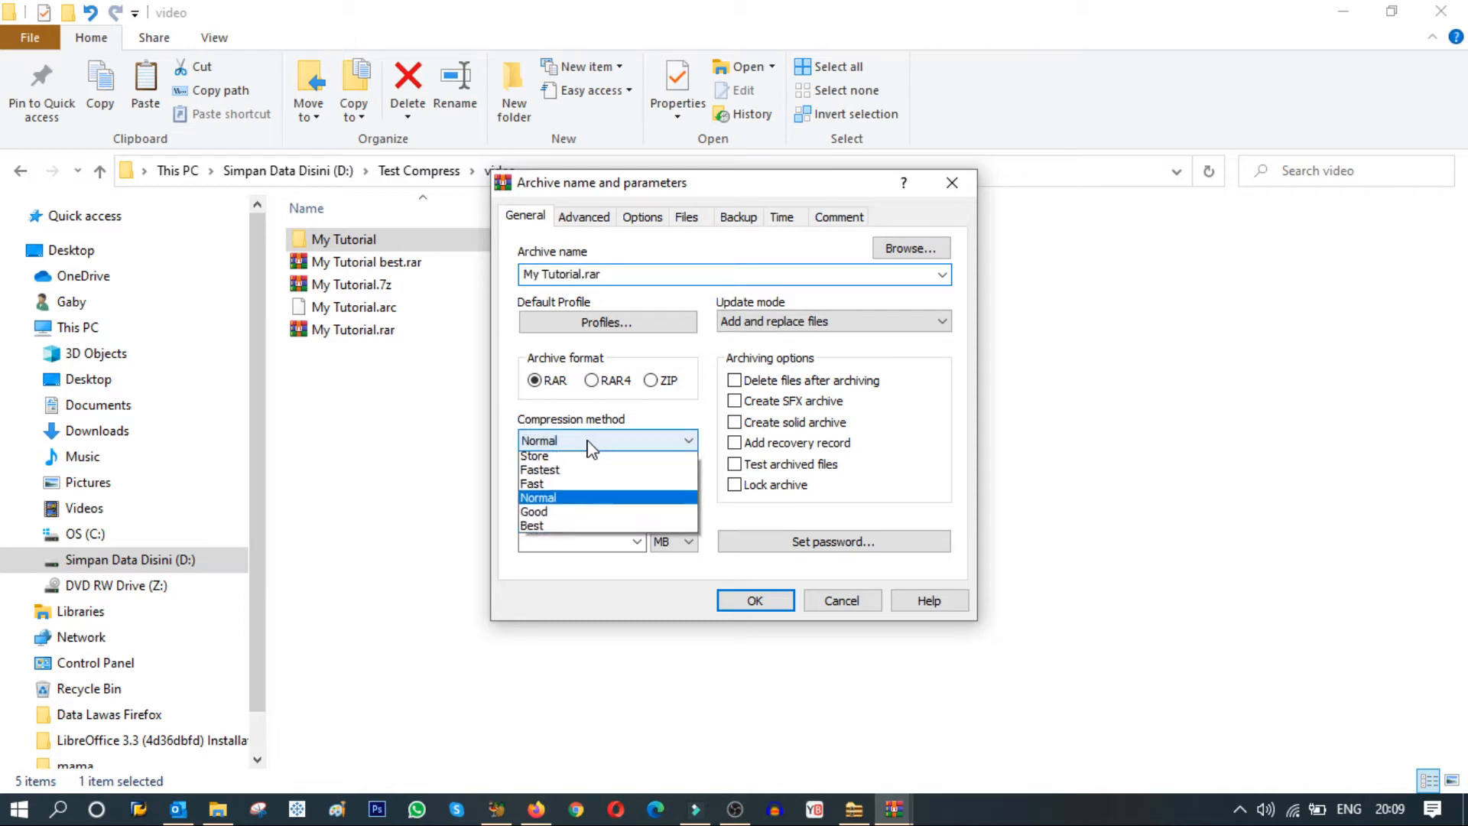
click(550, 530)
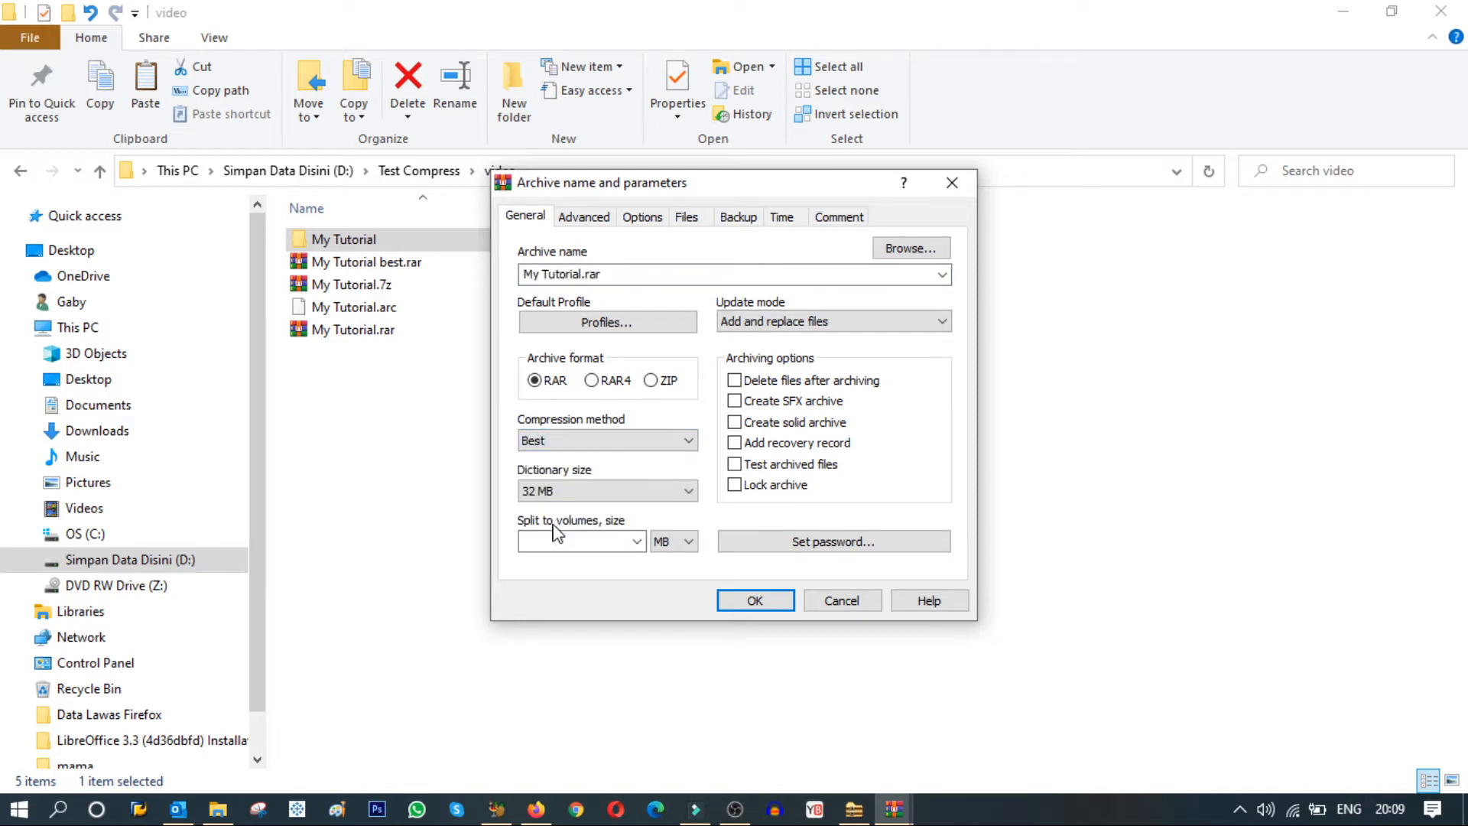
click(735, 486)
click(735, 422)
Switch to FreeArc, select everything from Addons to uninst.exe, and start adding the selection to an archive.
click(855, 811)
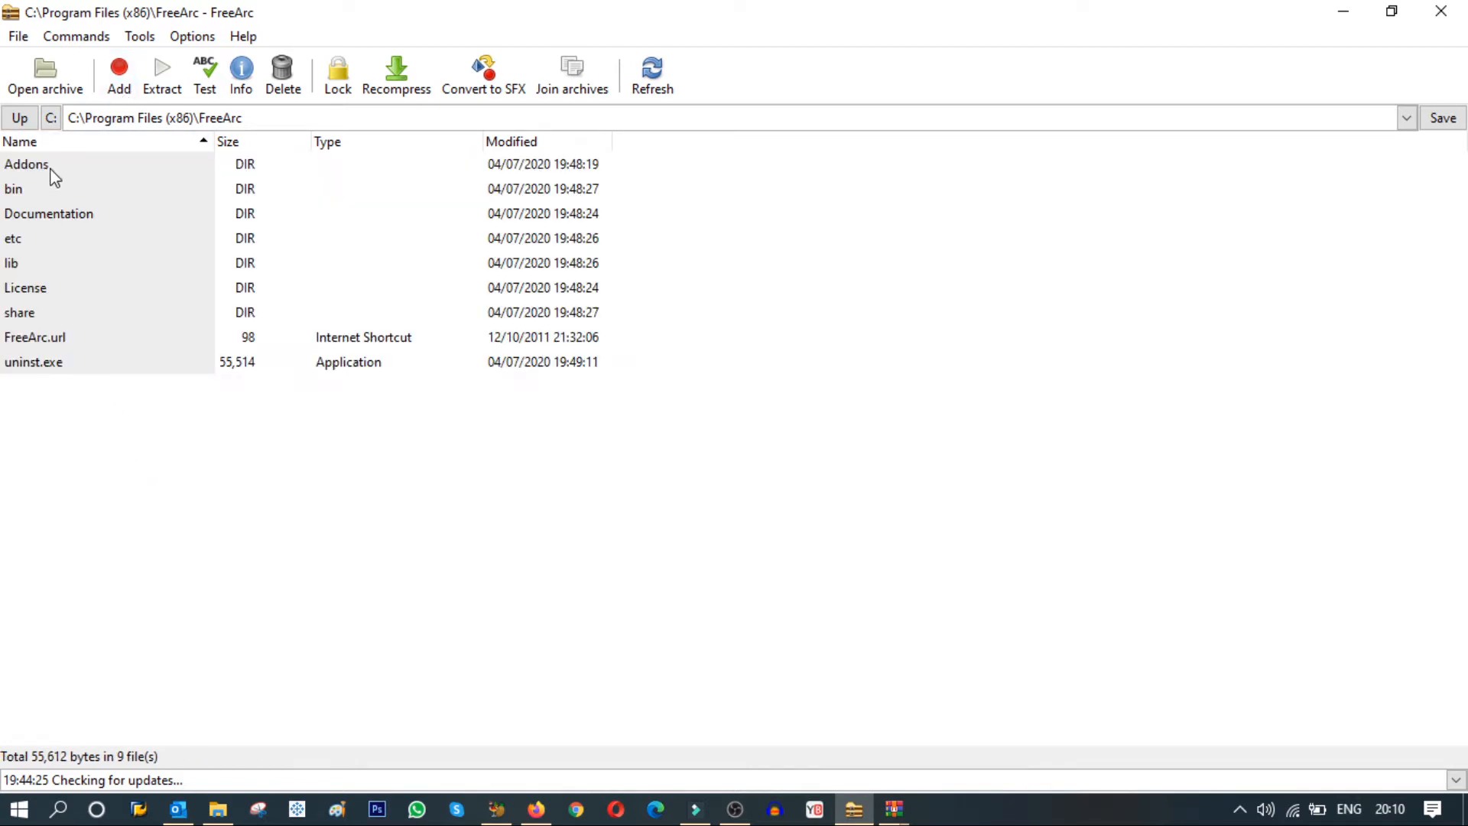
click(49, 165)
shift+click(46, 361)
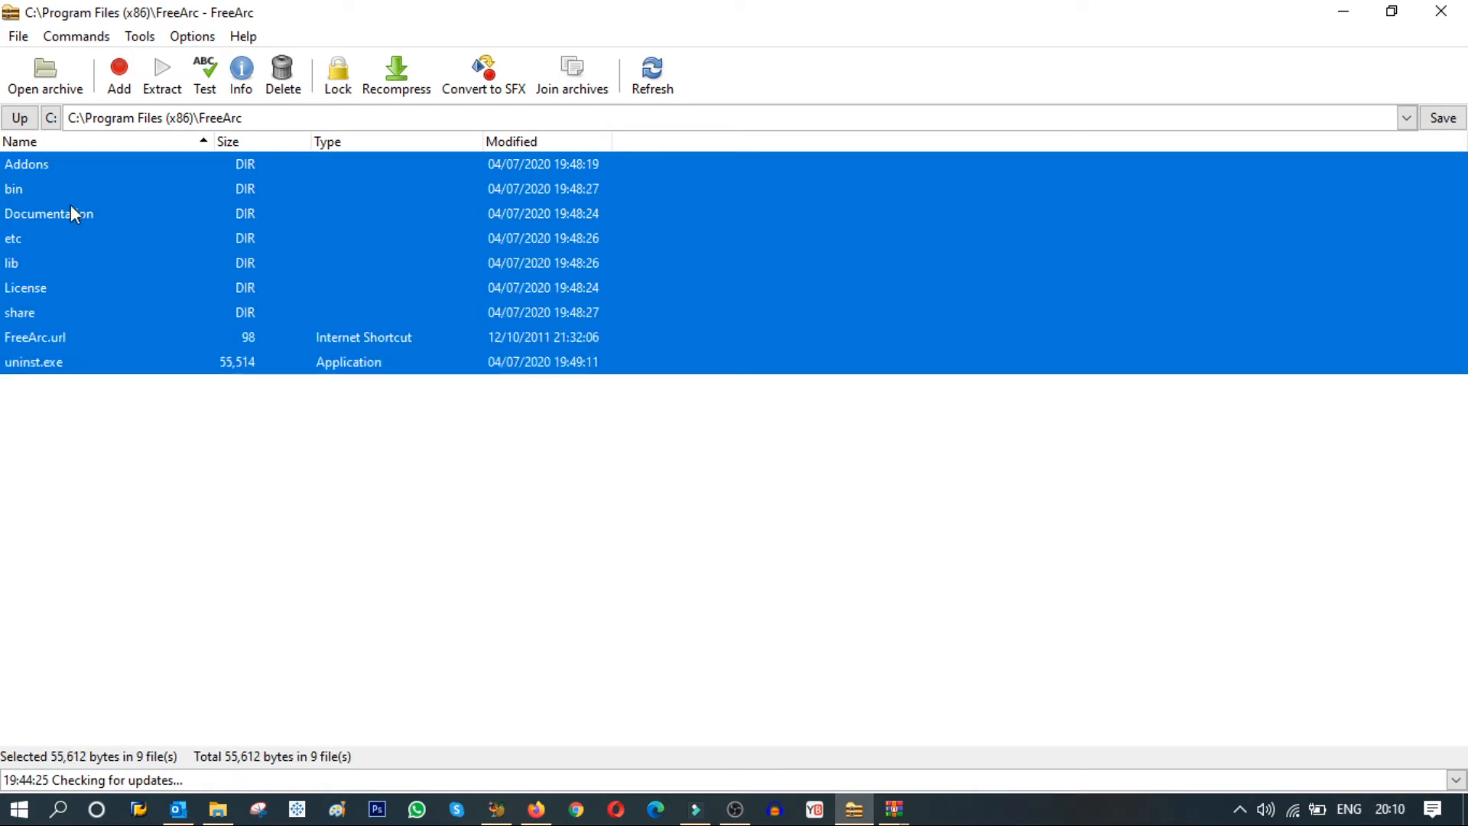
click(119, 84)
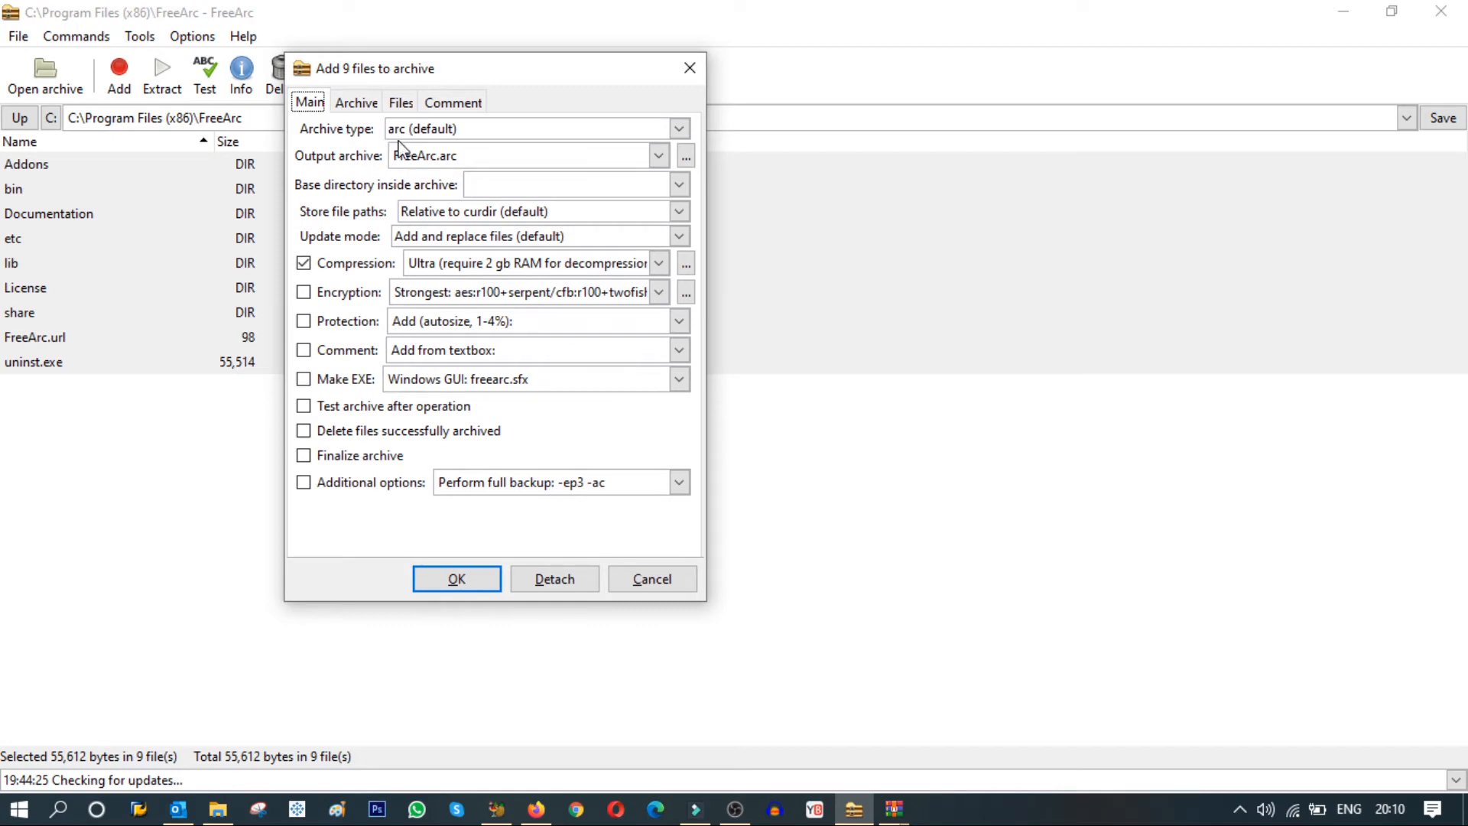
Examine the archive types available for the new archive, keeping arc (default).
click(441, 130)
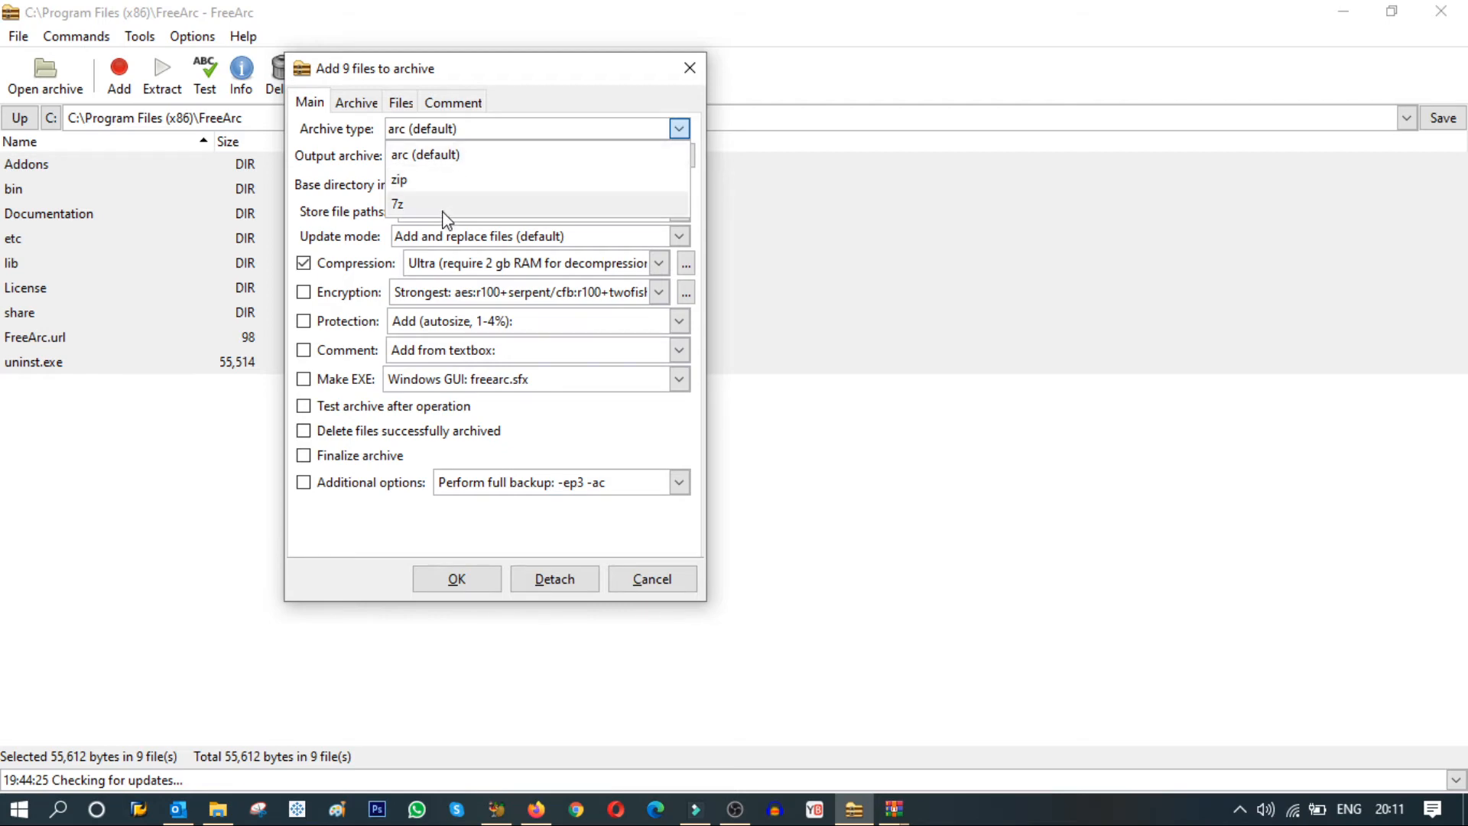
click(306, 210)
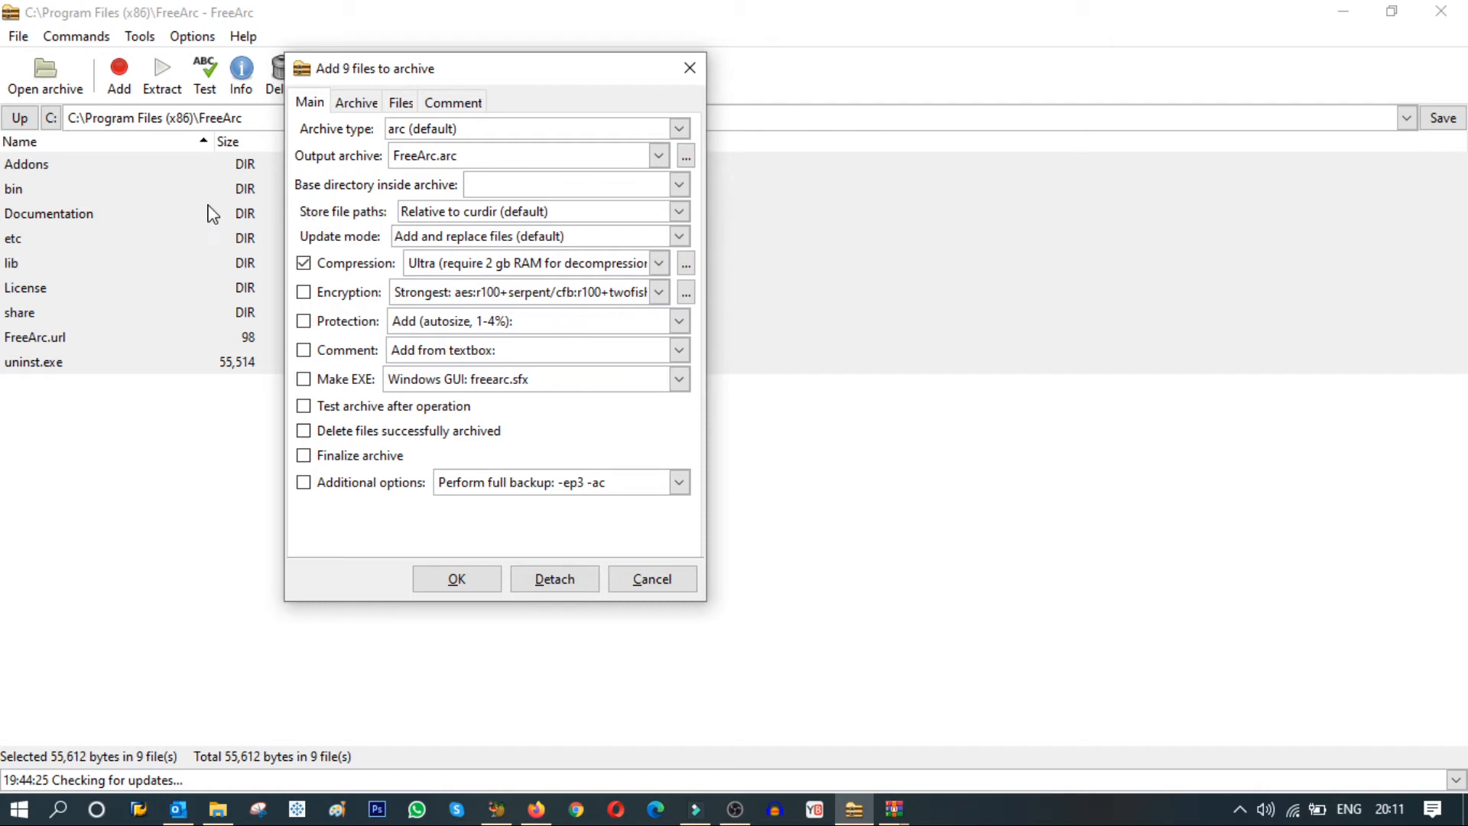
click(484, 132)
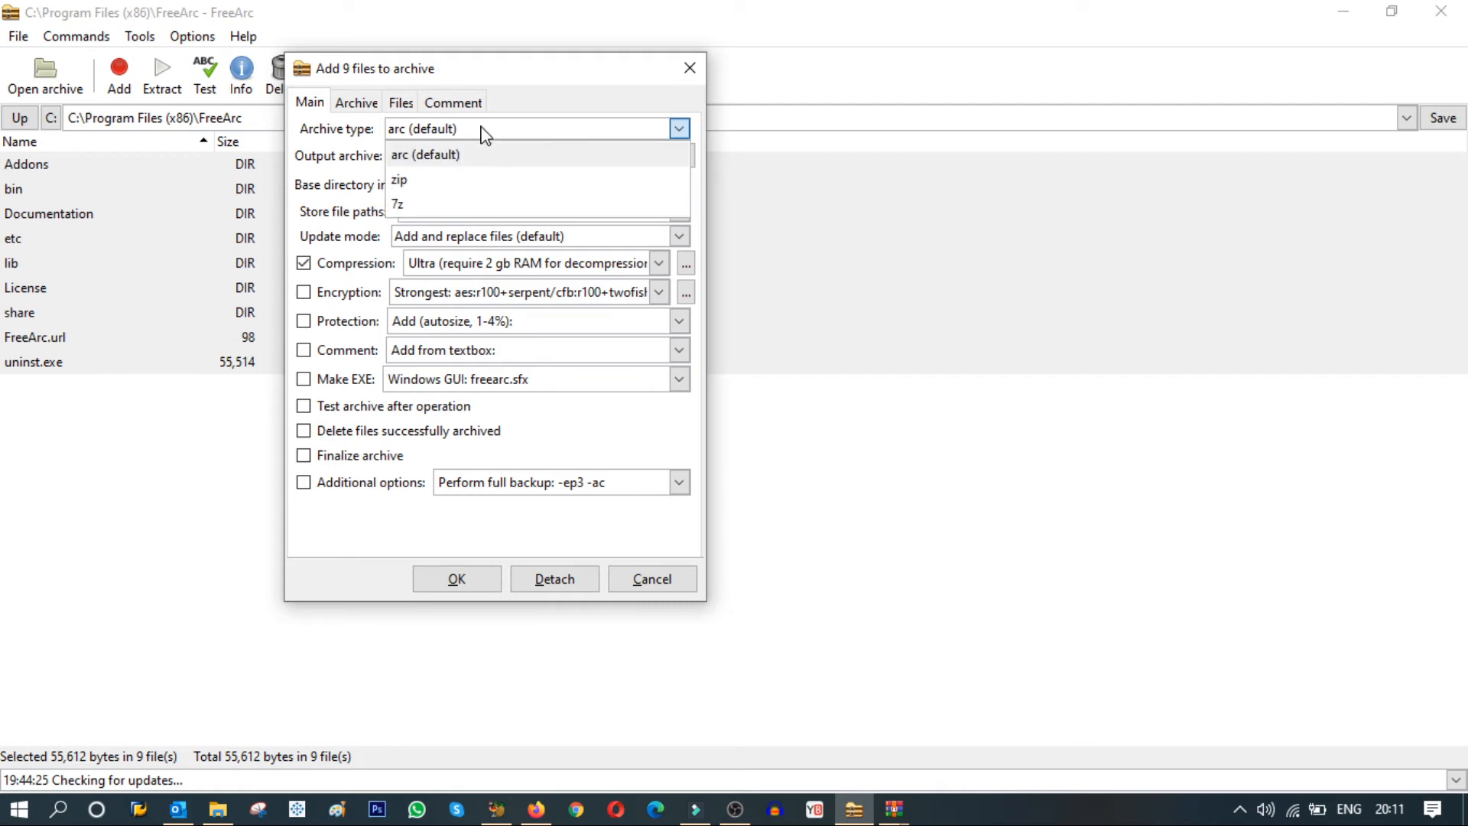
click(484, 132)
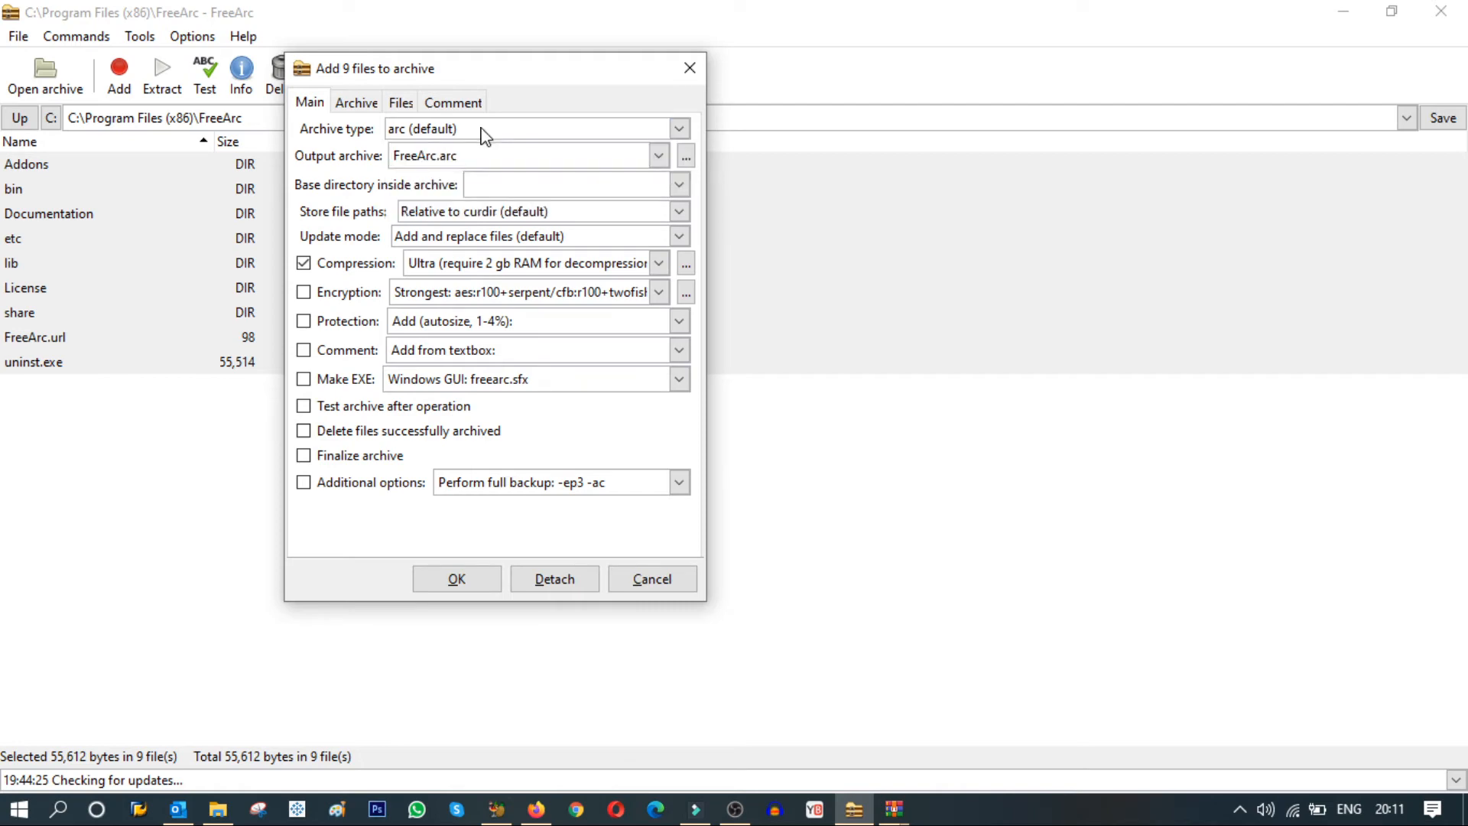
Toggle compression off and back on, and choose the Ultra level (require 2 gb RAM for decompression).
click(305, 265)
click(304, 263)
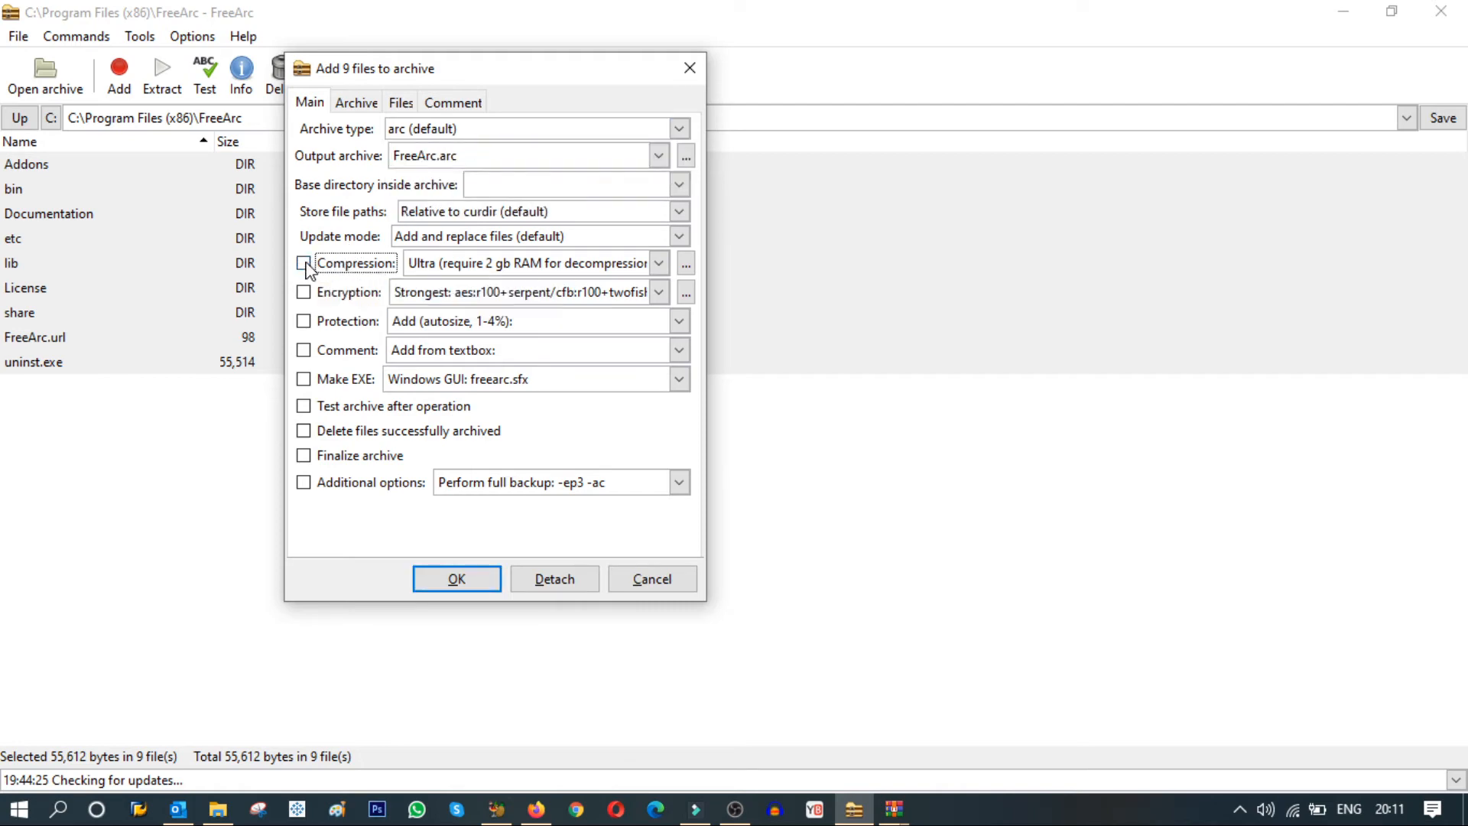
click(659, 264)
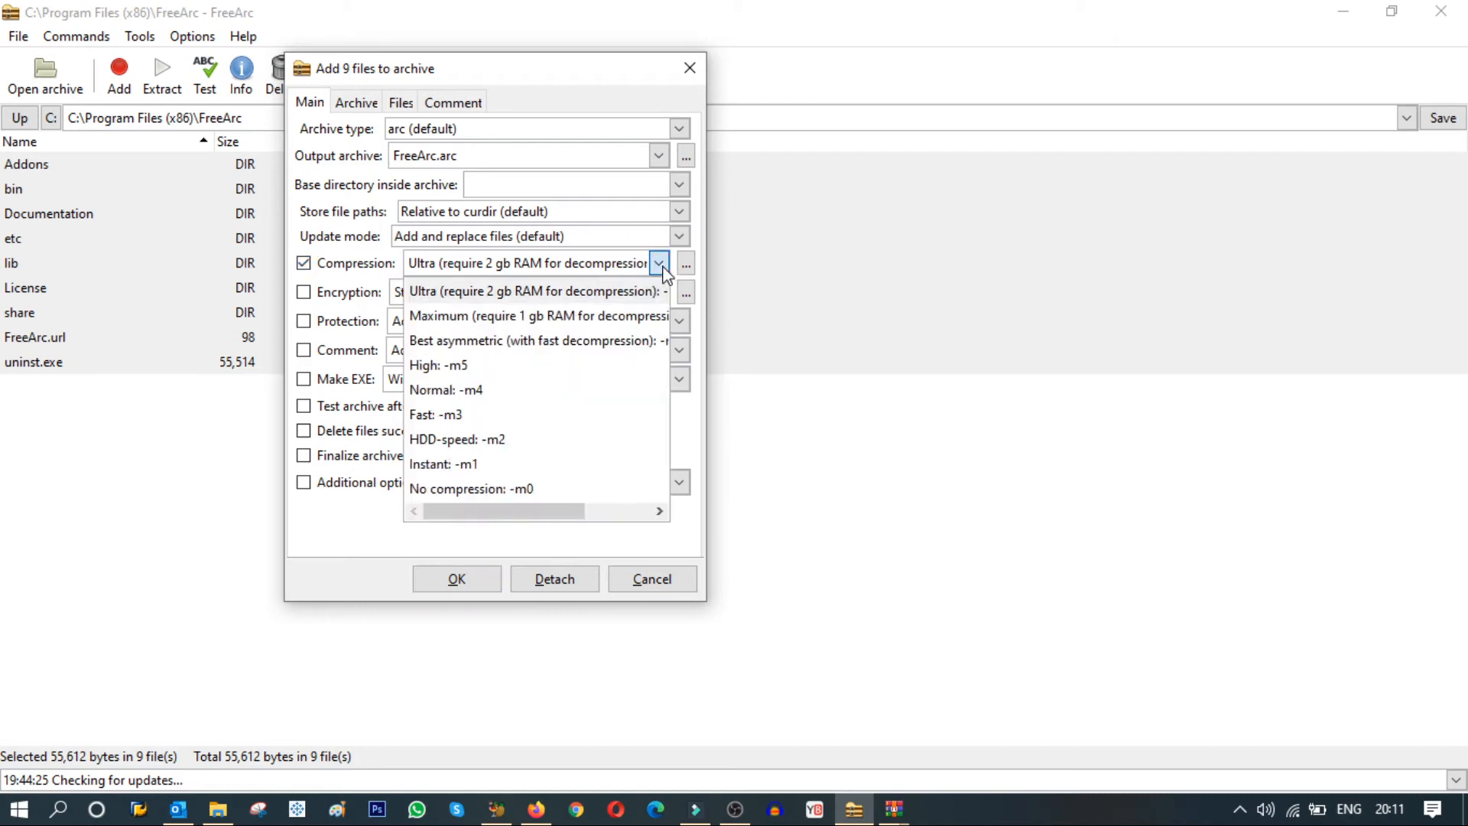
click(494, 298)
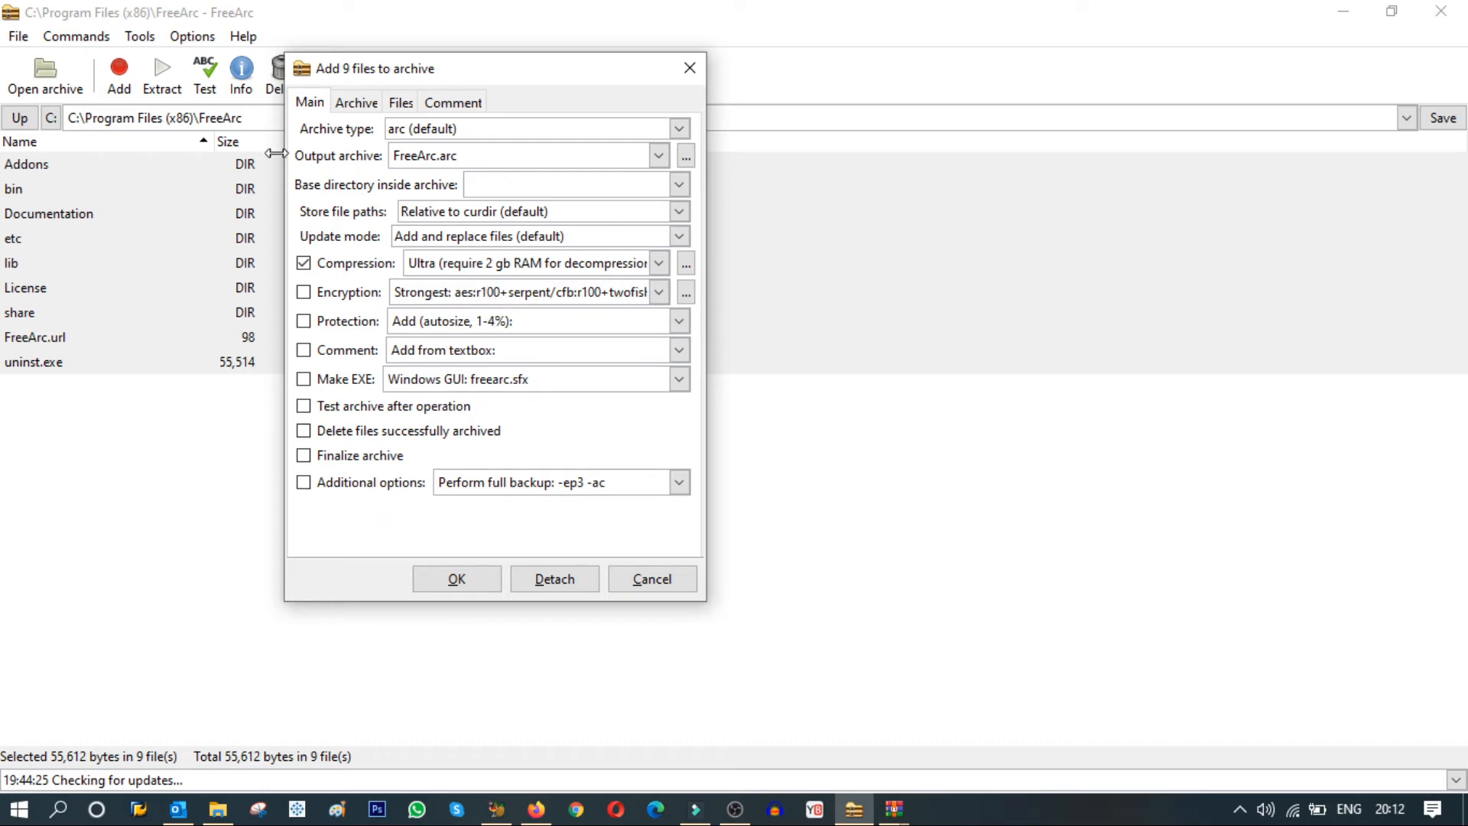
Examine the additional archive options, return to the main settings, and cancel adding the files.
click(355, 102)
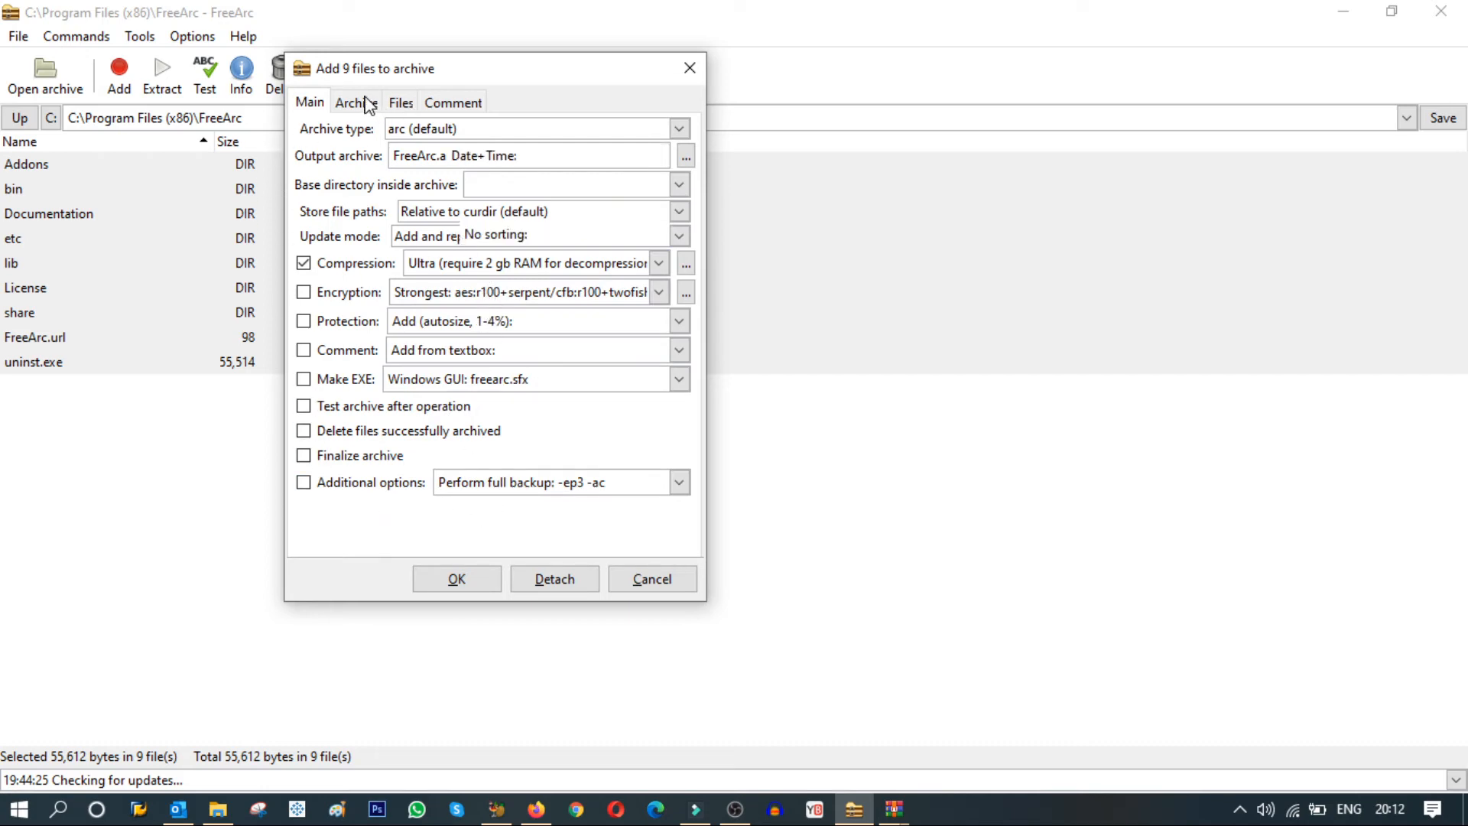
click(311, 105)
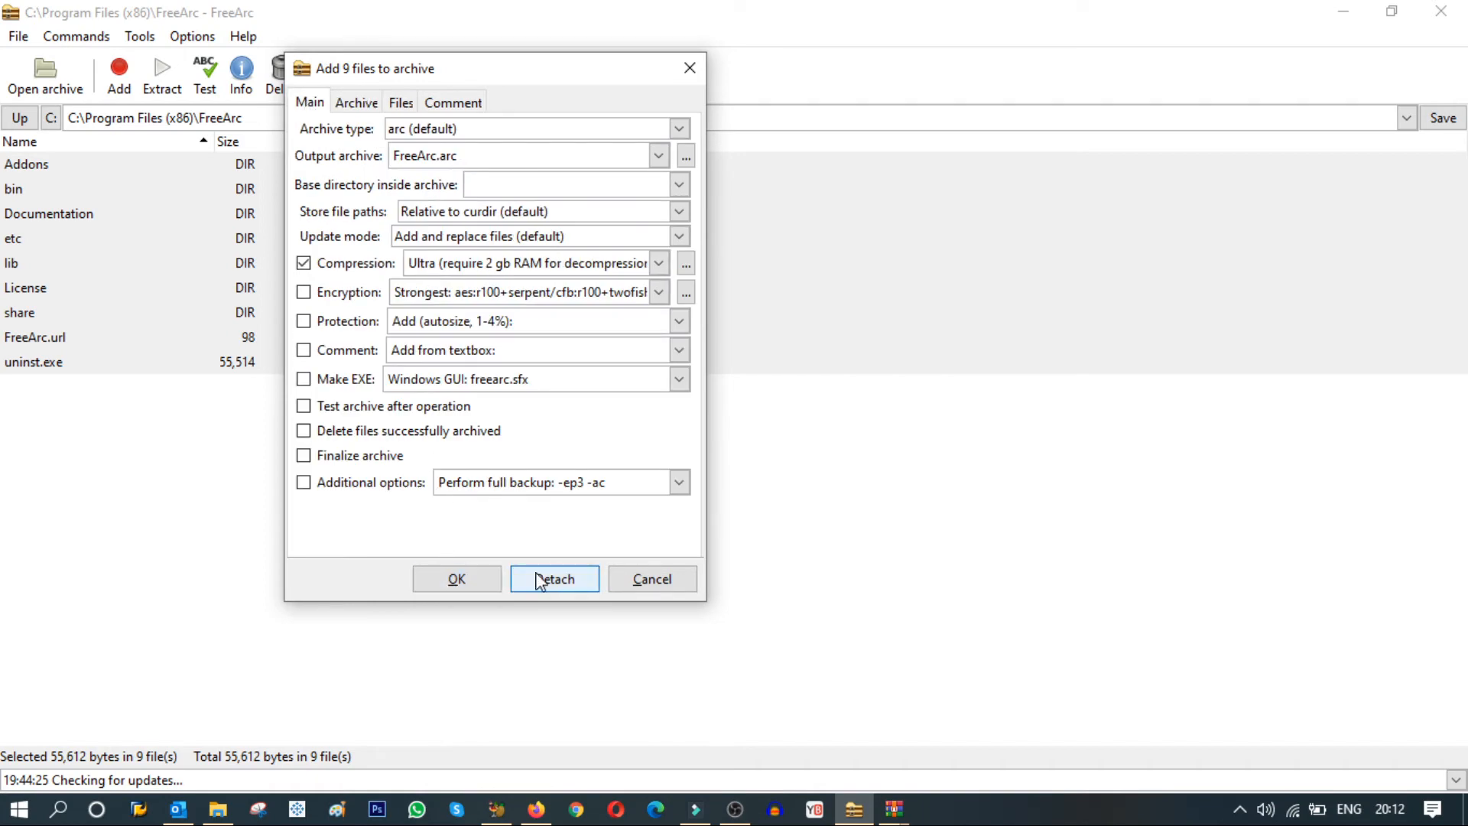
click(652, 580)
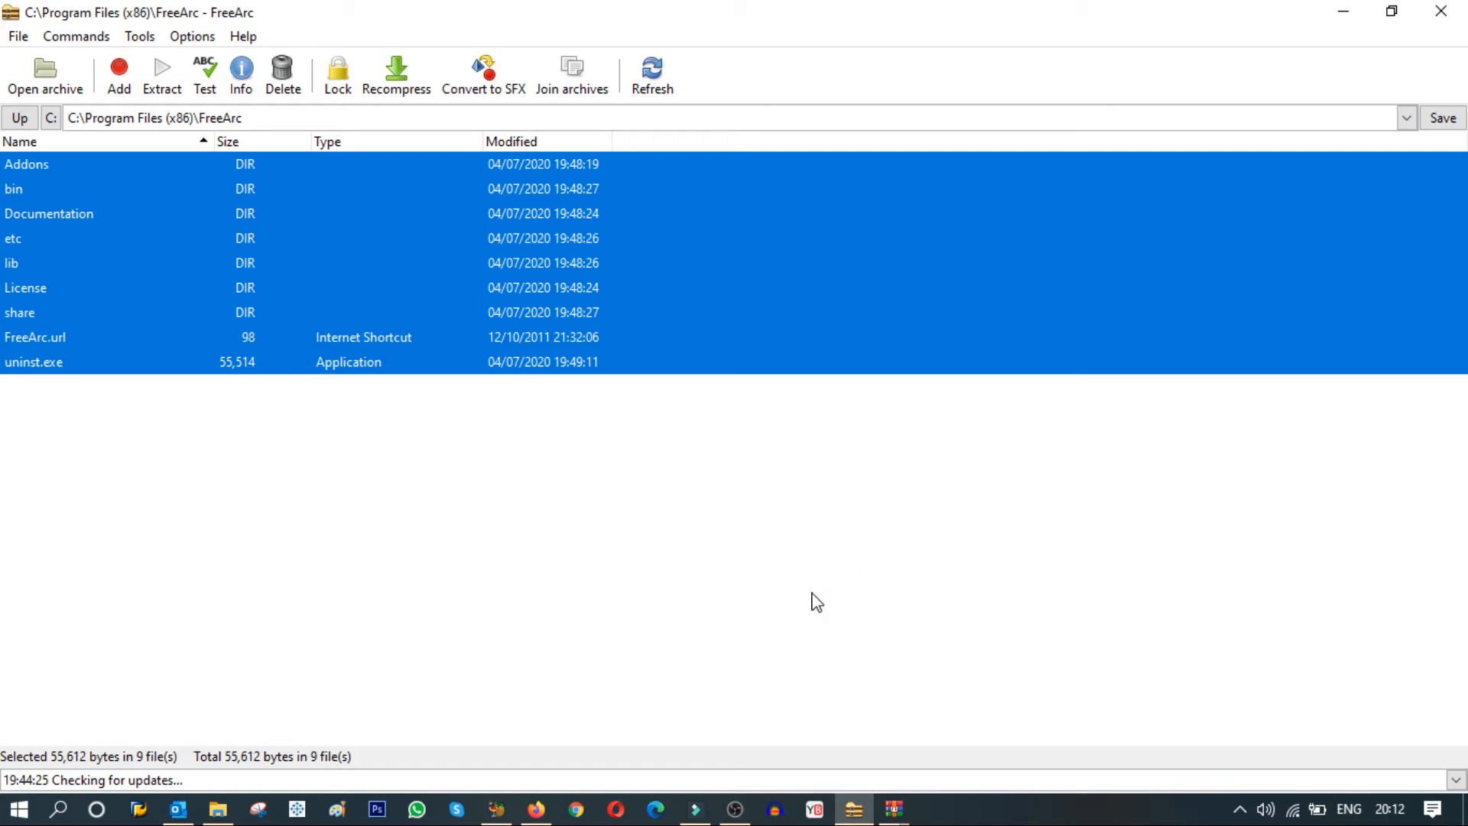
In File Explorer, open the video folder and show the My Tutorial folder's properties beside the file list to compare sizes.
click(233, 810)
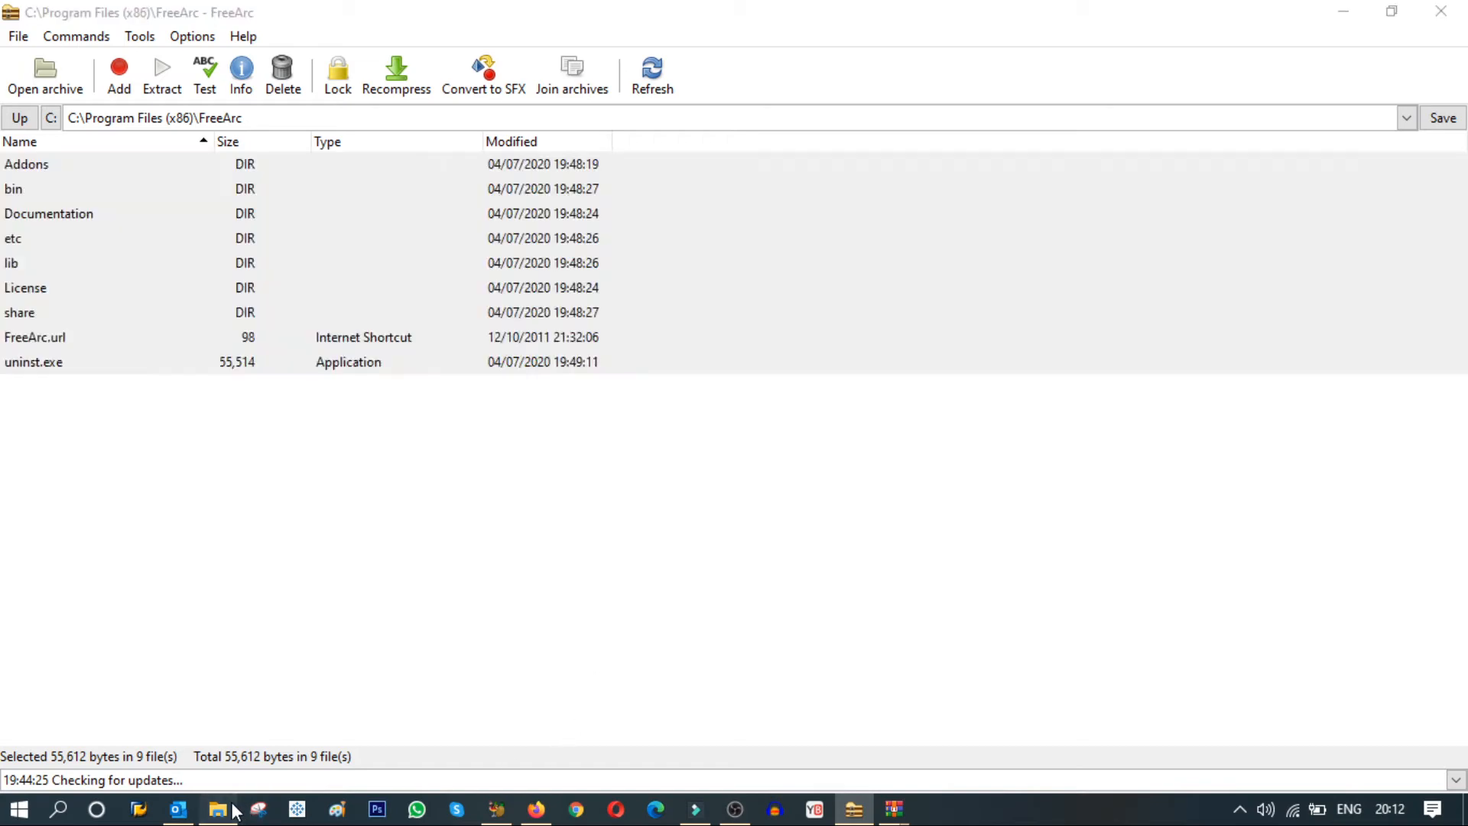
click(406, 172)
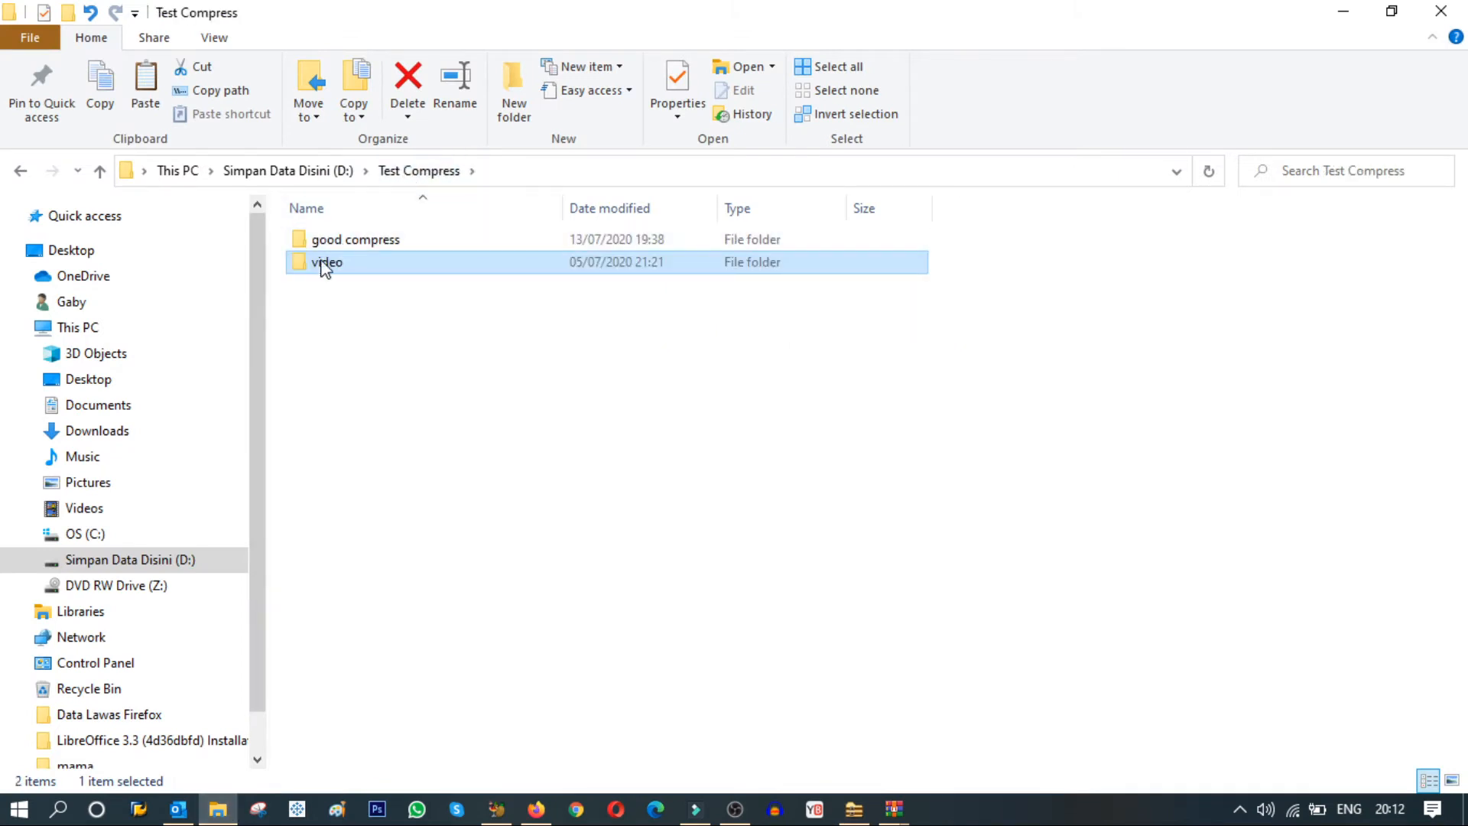
double_click(320, 263)
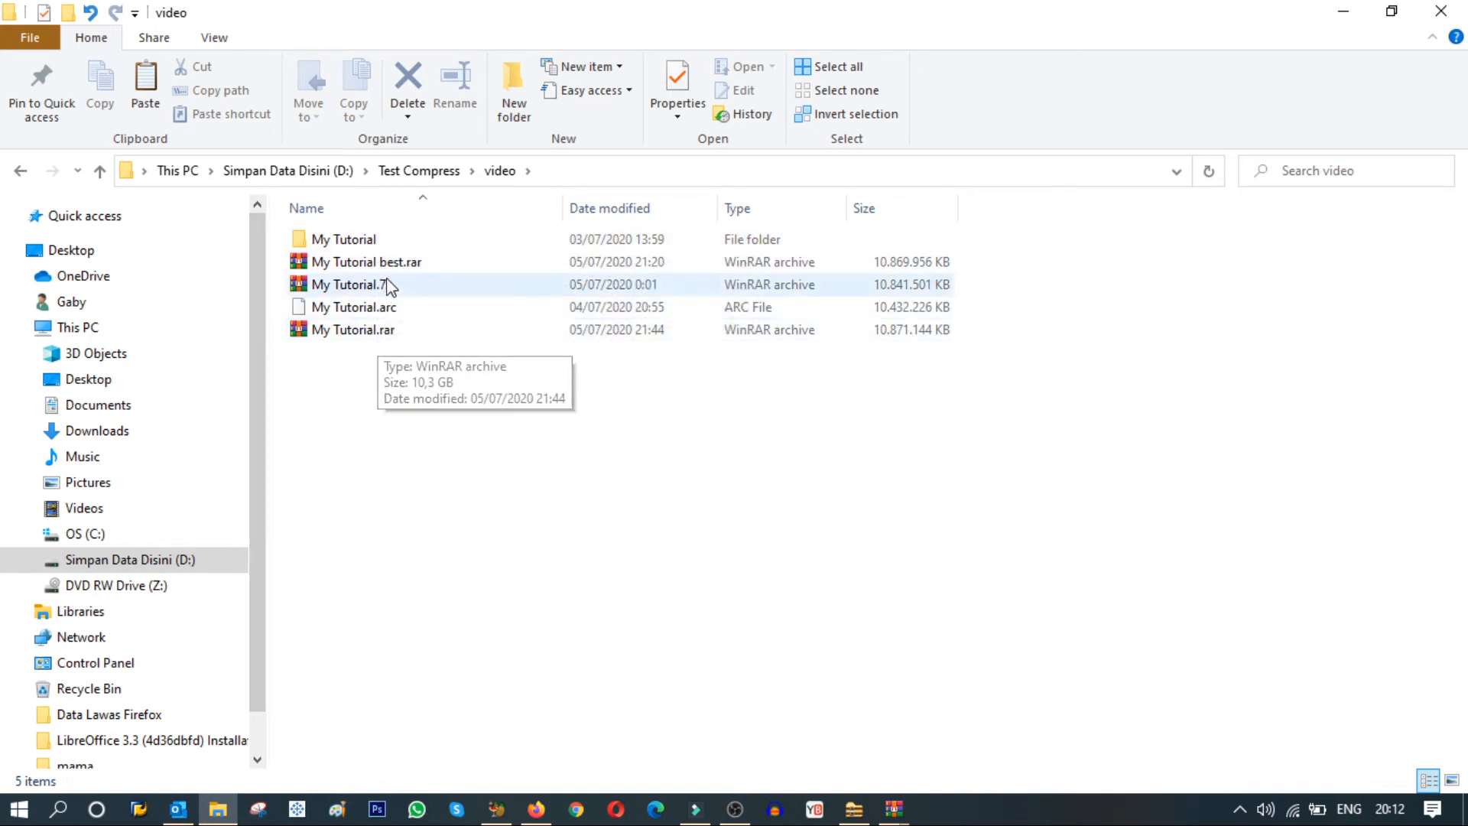
right_click(363, 240)
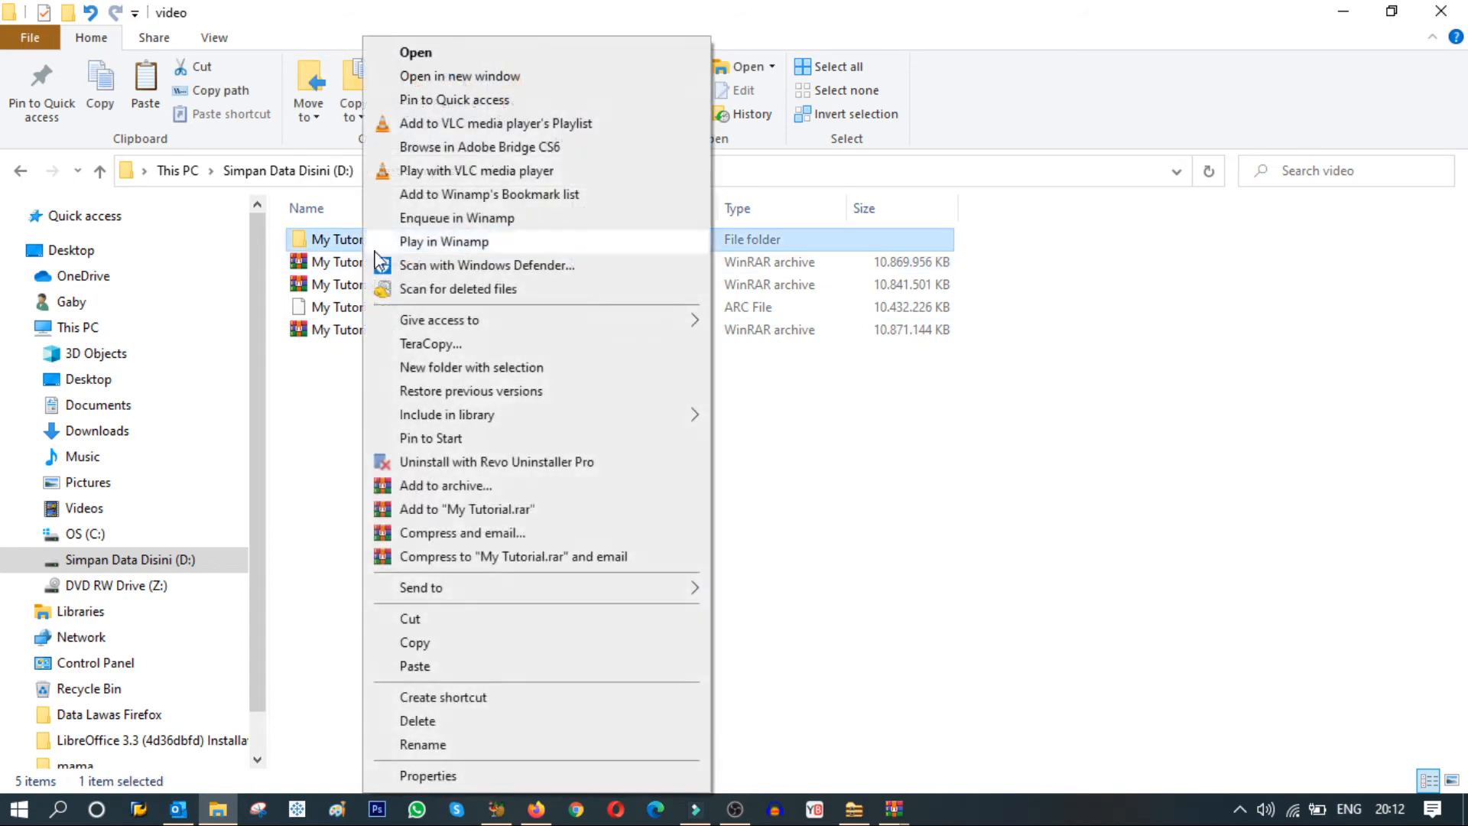
click(428, 776)
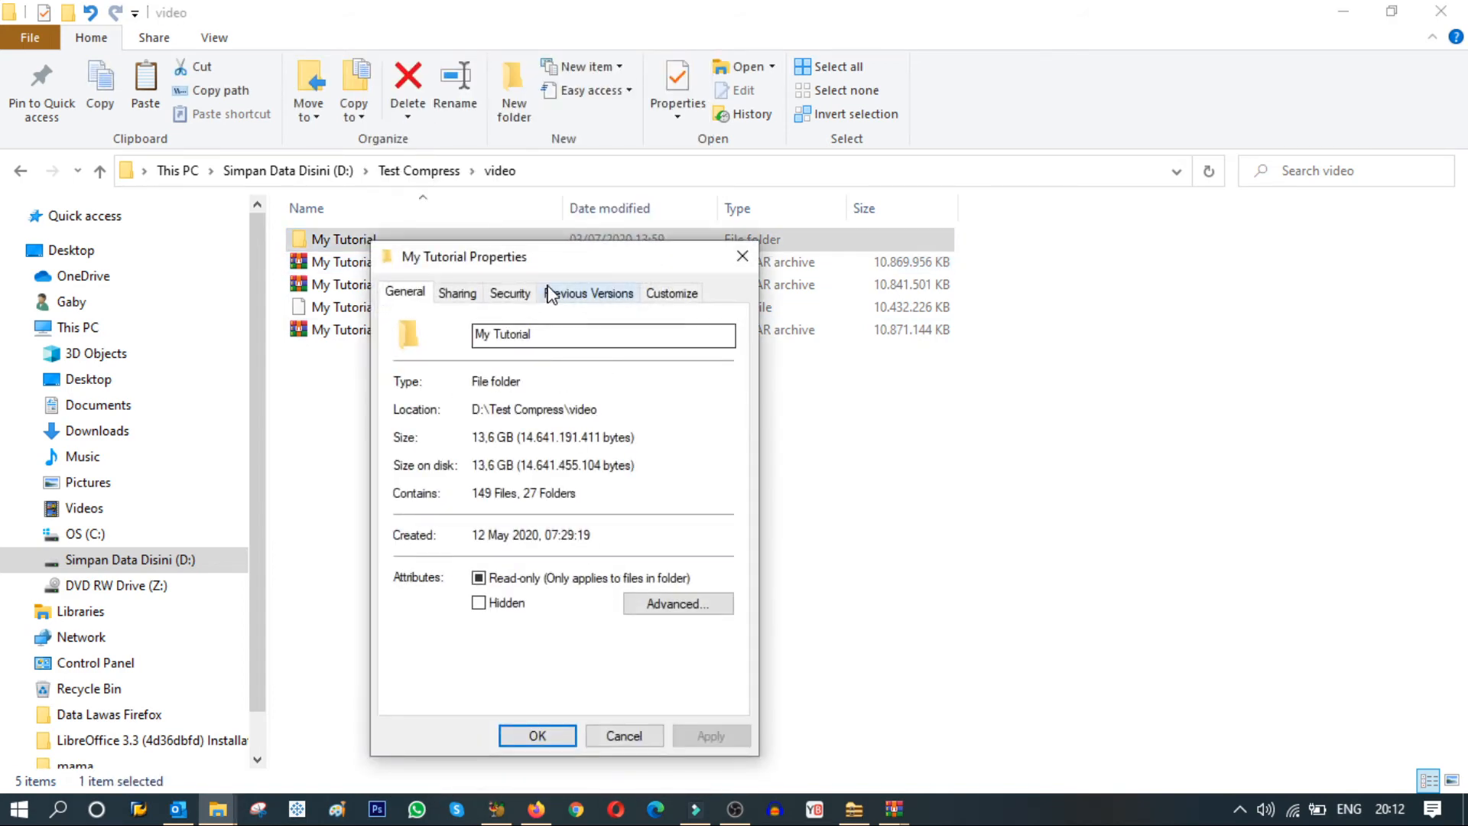
drag(562, 262, 1203, 230)
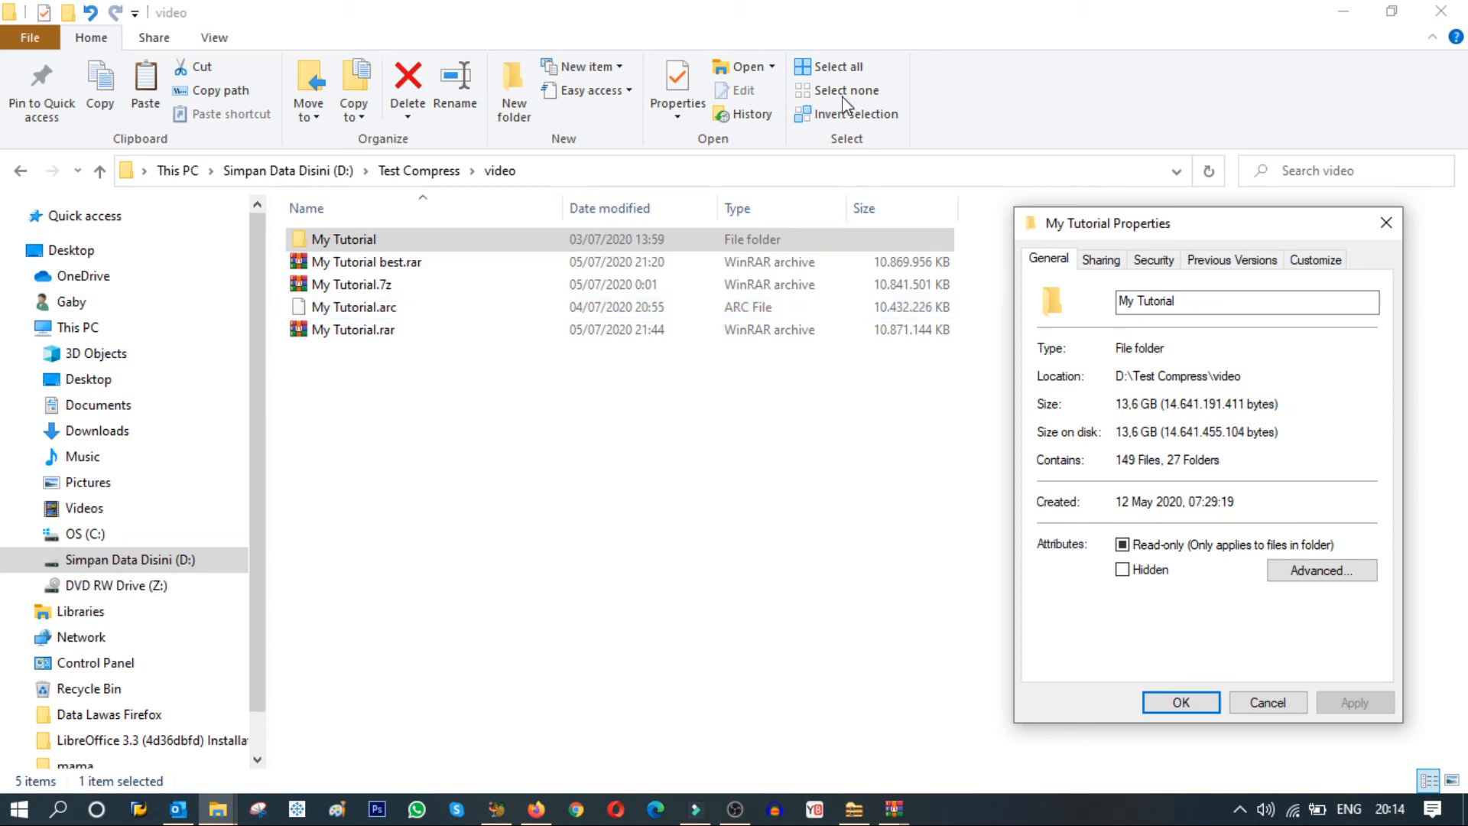
Open the excel folder inside good compress, check the combined size of all its files, and close the properties.
click(440, 171)
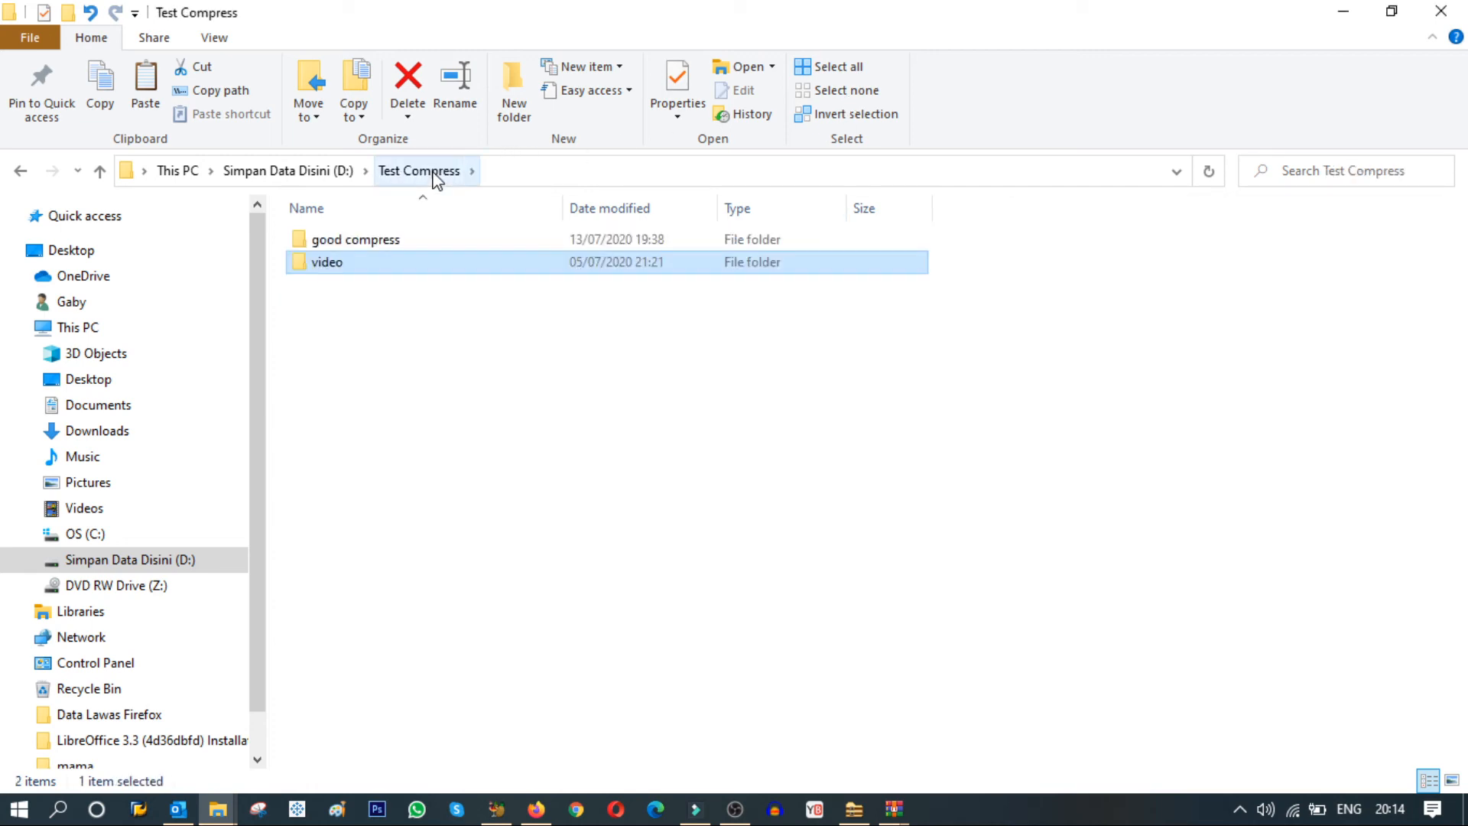
double_click(358, 241)
double_click(359, 241)
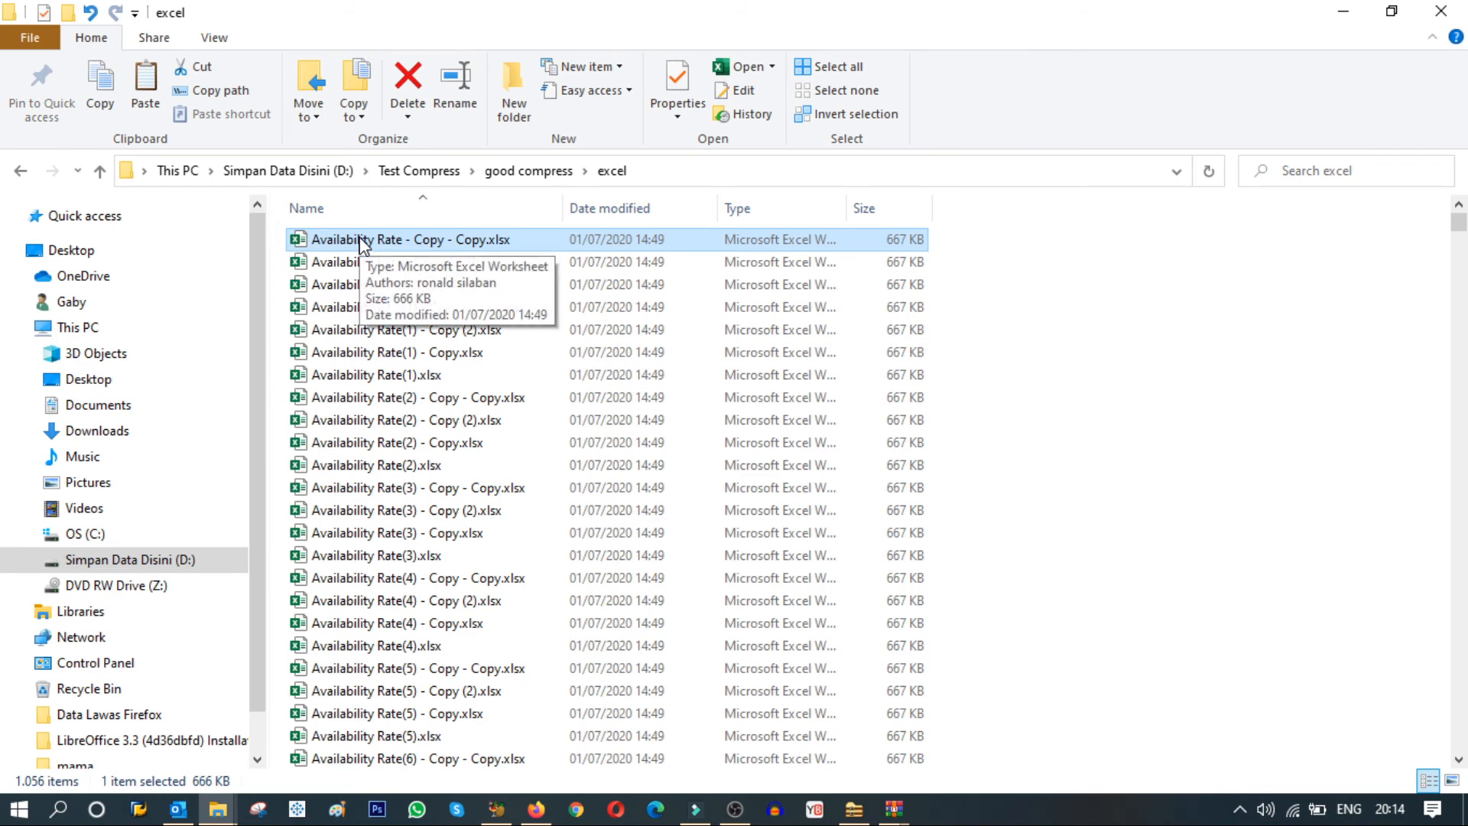
key(ctrl+a)
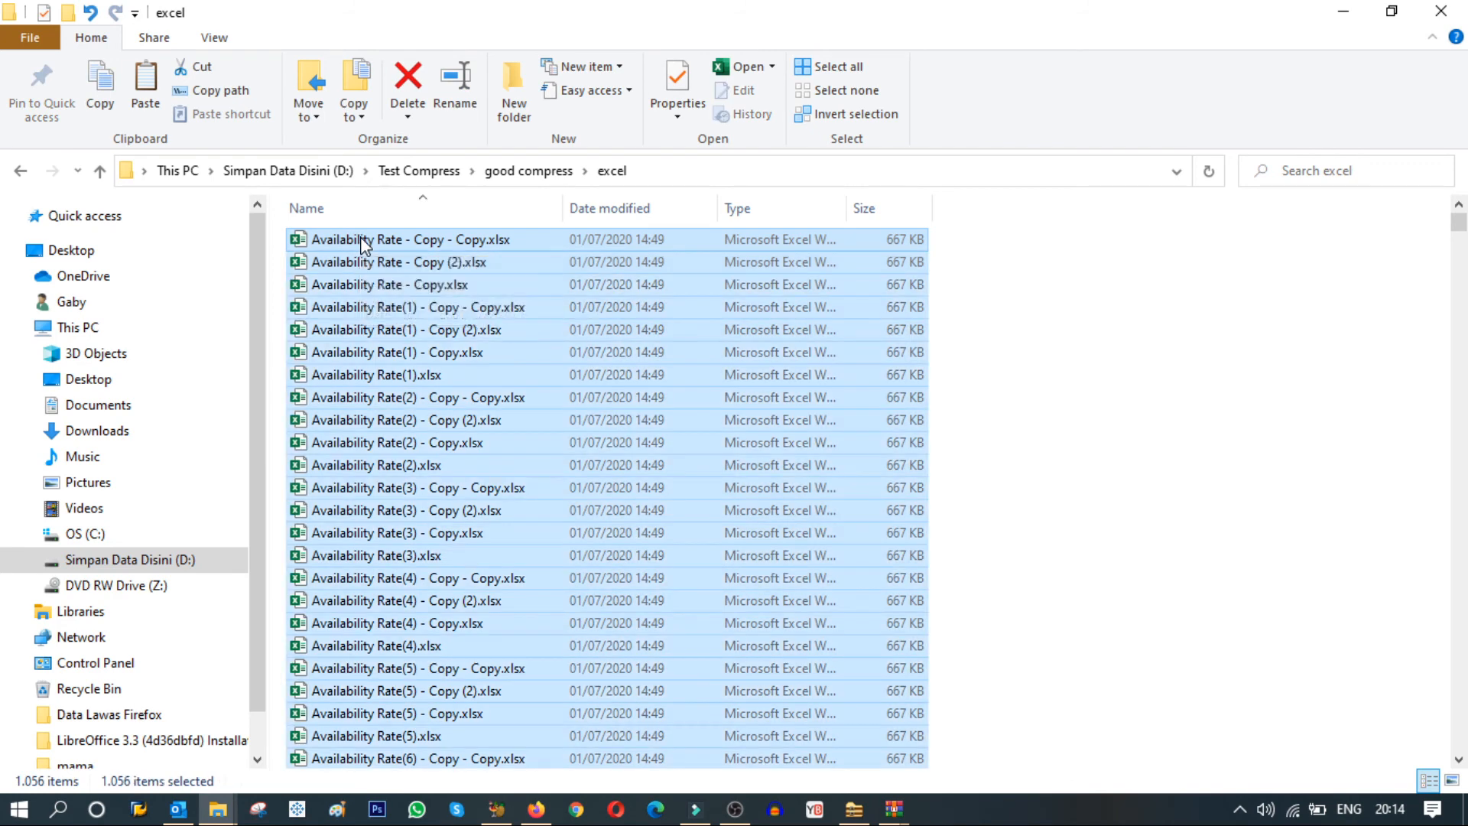
right_click(364, 244)
click(426, 677)
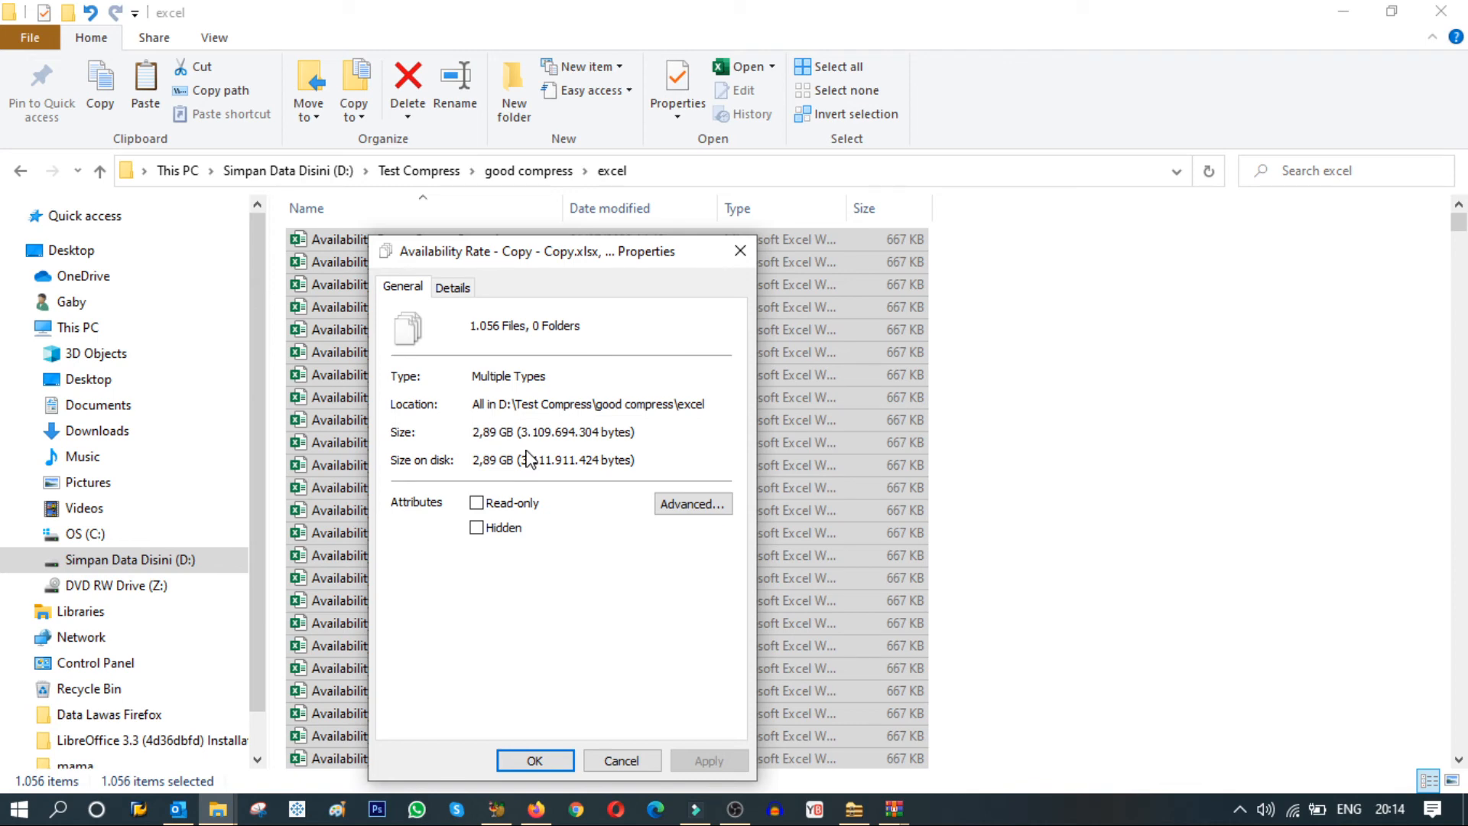
click(540, 761)
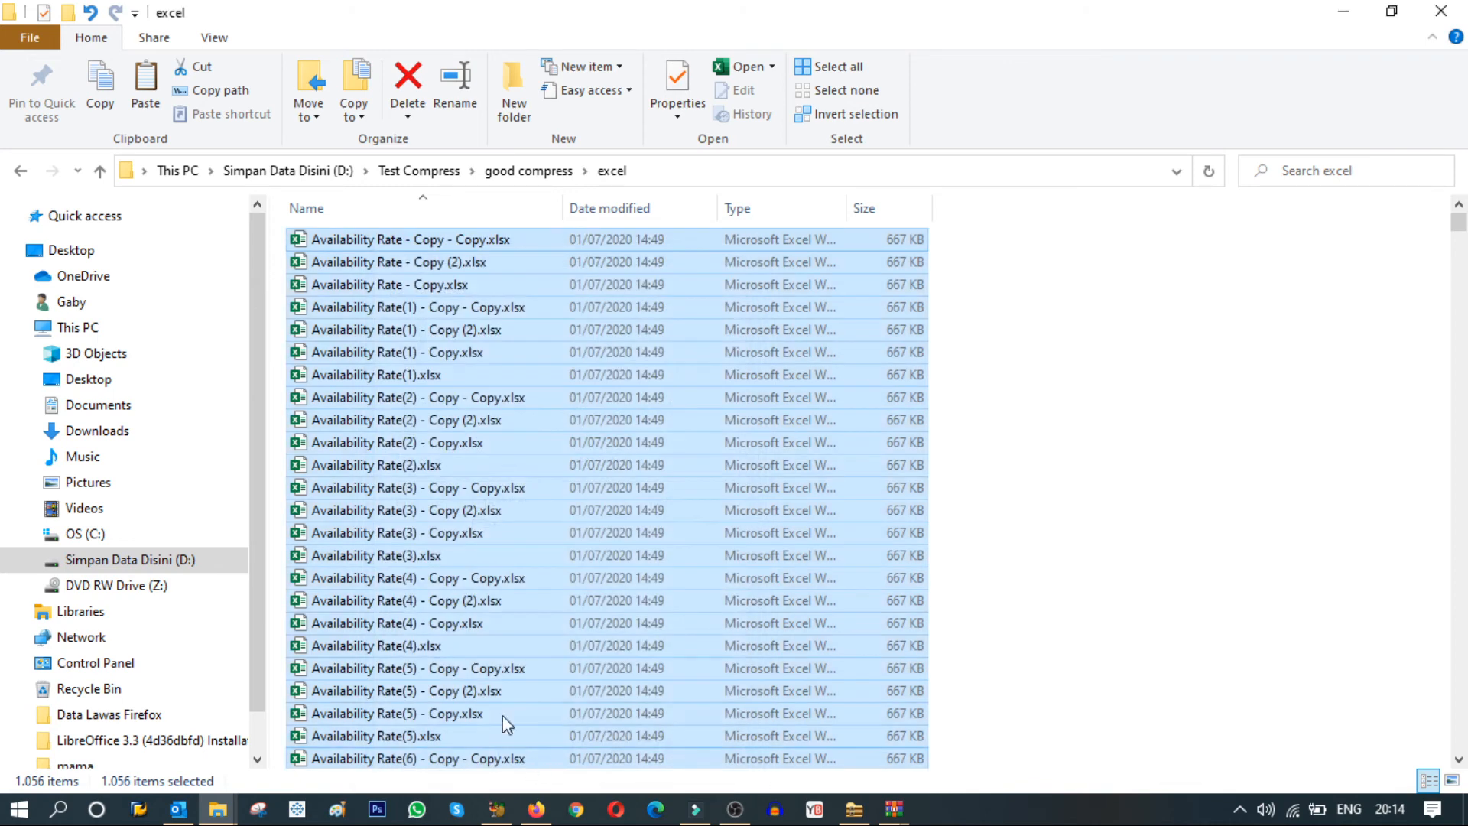
Return to the good compress folder and compare the sizes of the excel best.rar, excel.7z and excel.arc archives.
click(530, 176)
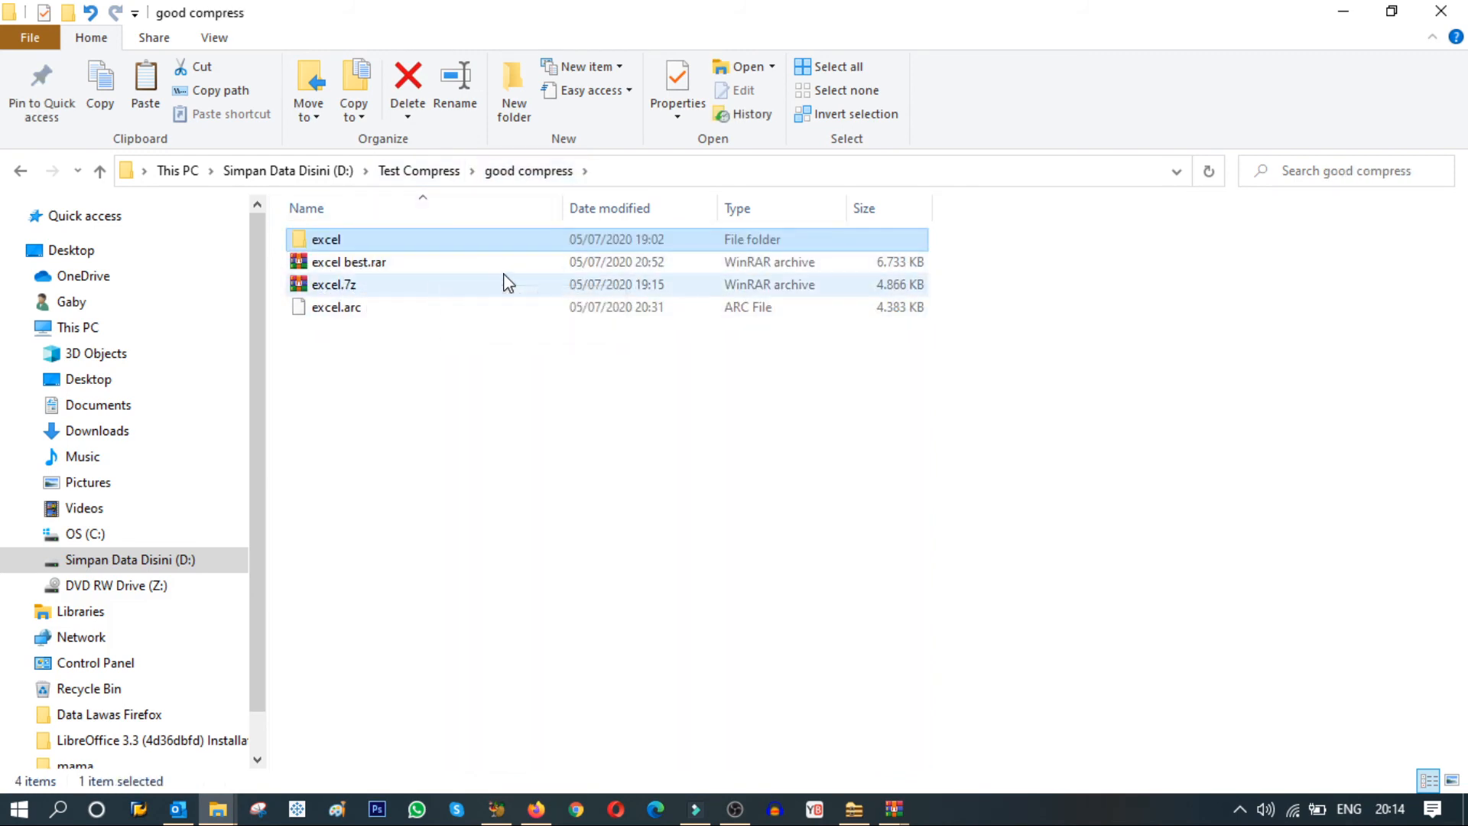
mouse_move(434, 251)
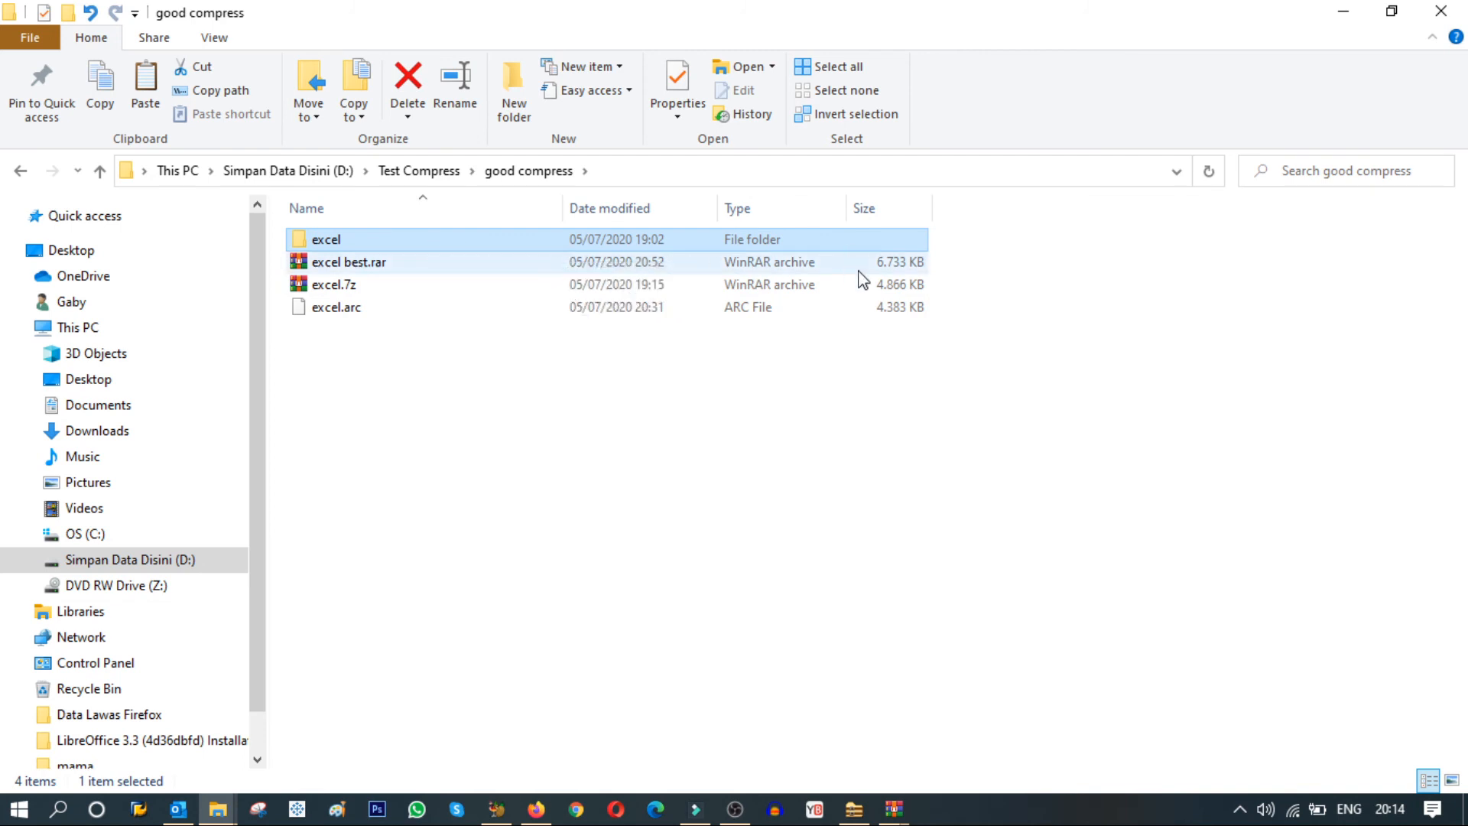
mouse_move(449, 294)
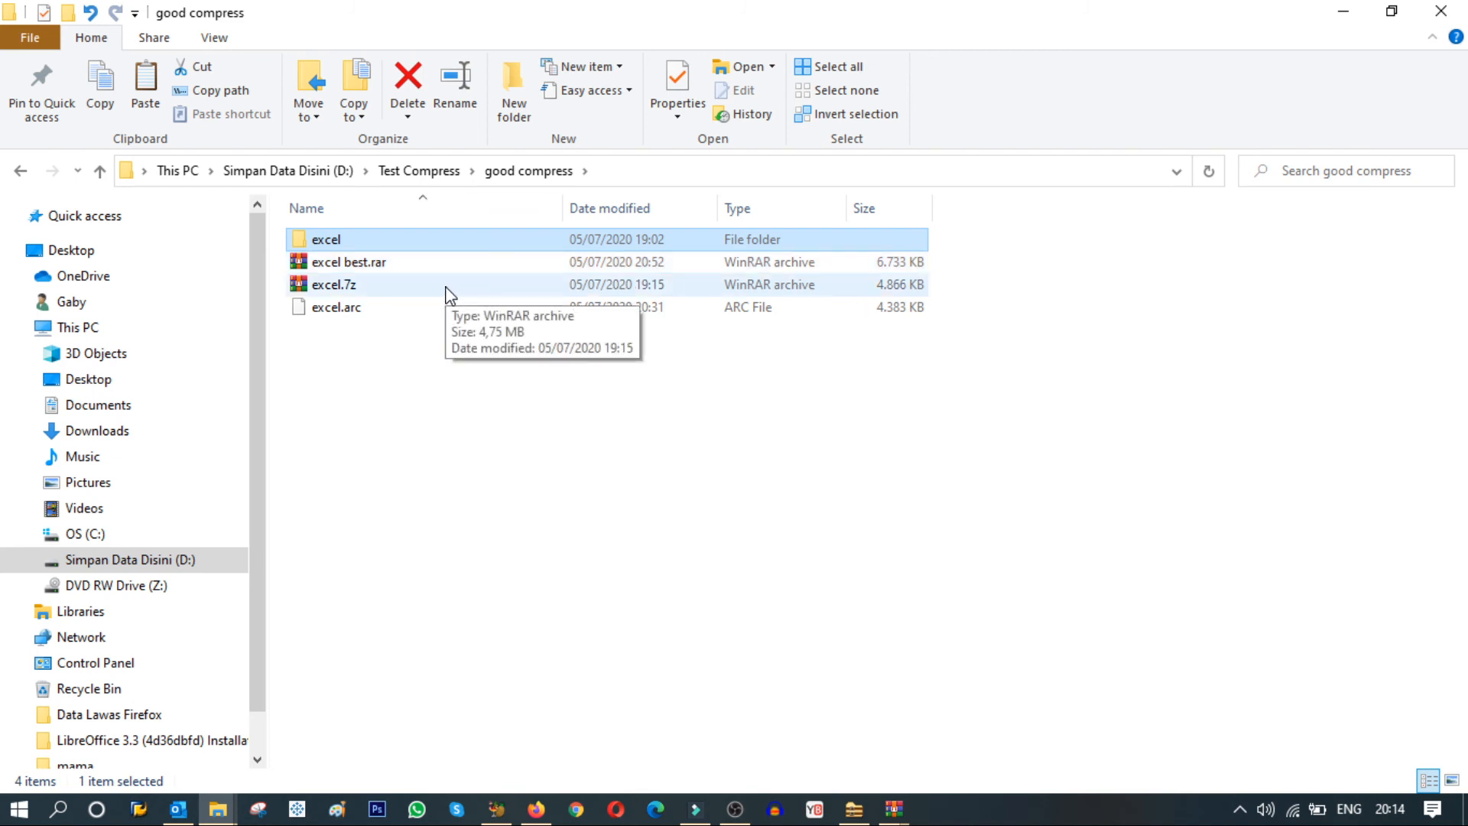